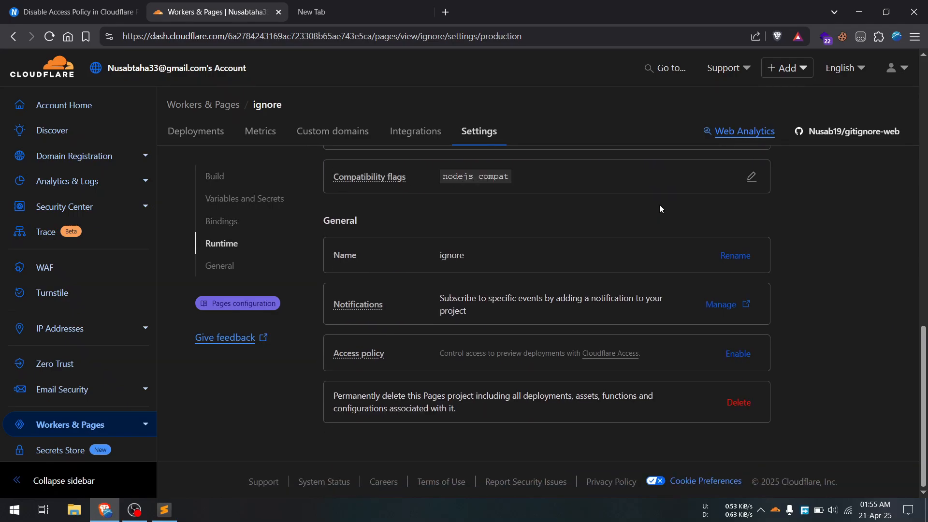
# Enable the access policy for preview deployments in the ignore project's general settings
pyautogui.moveTo(361, 356)
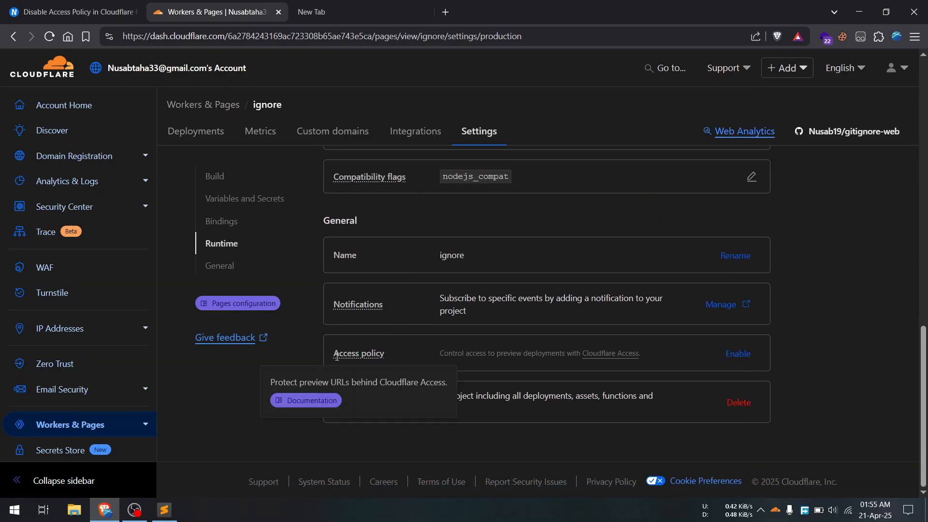
pyautogui.tripleClick(331, 381)
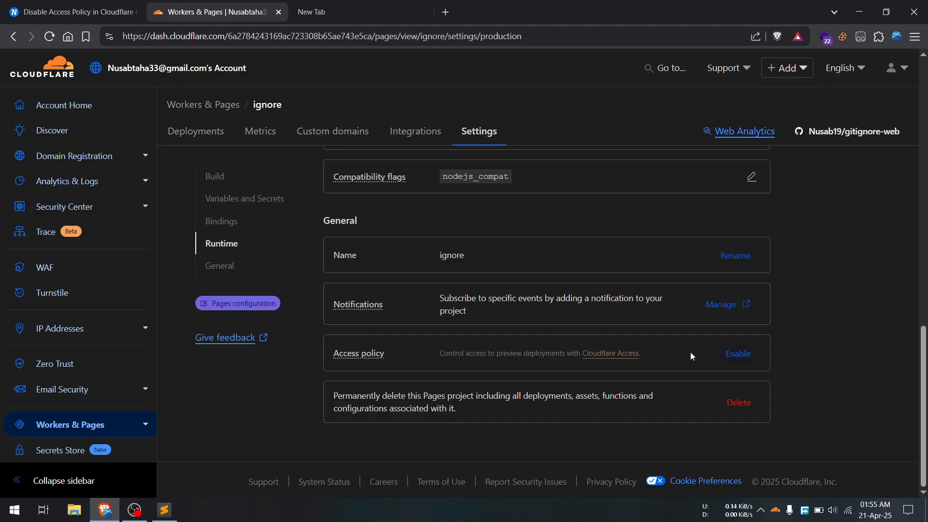
pyautogui.scroll(15, 797, 295)
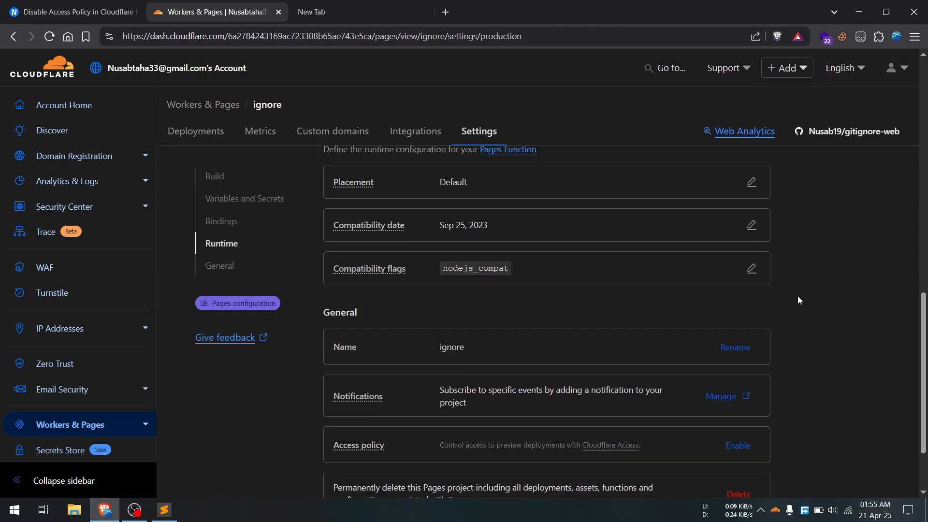
pyautogui.click(884, 72)
pyautogui.click(848, 290)
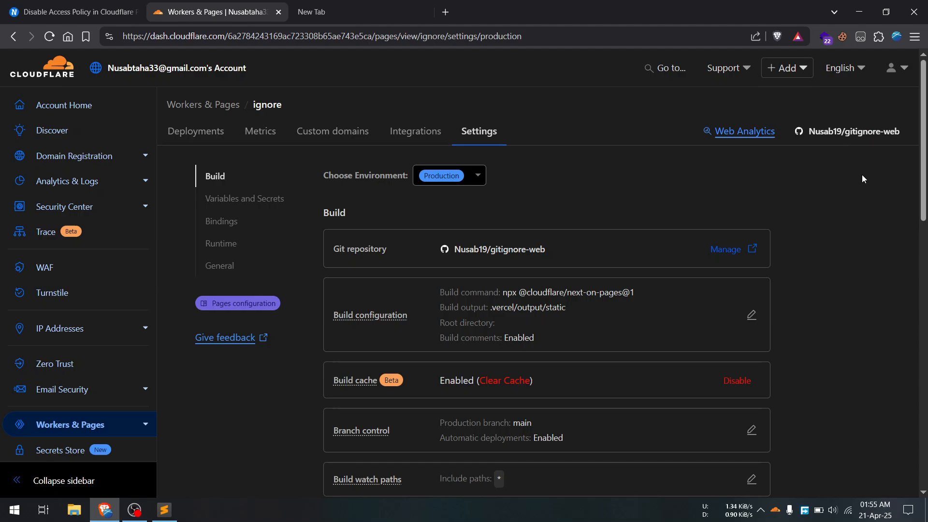
pyautogui.click(893, 74)
pyautogui.click(830, 335)
pyautogui.scroll(-15, 830, 333)
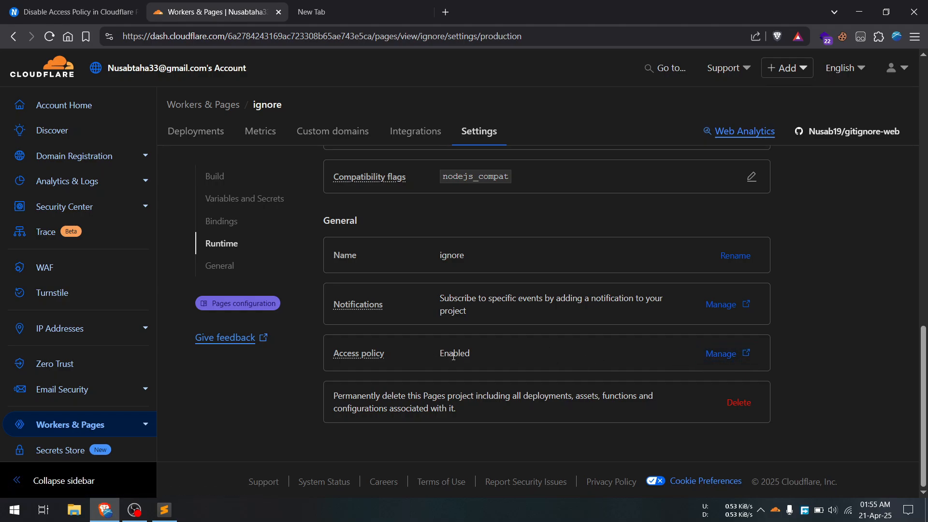
# Open the management page of the enabled access policy and proceed to the Zero Trust plan selection
pyautogui.doubleClick(470, 352)
pyautogui.click(570, 341)
pyautogui.click(731, 354)
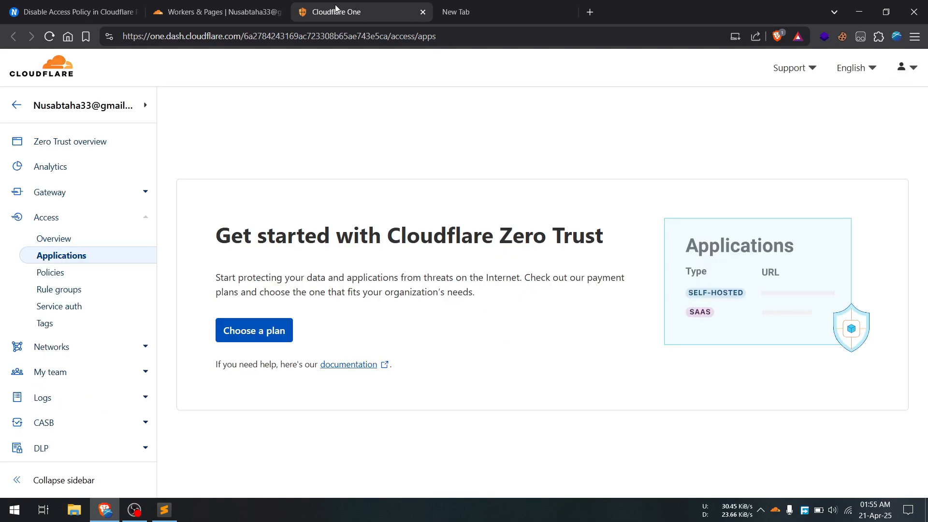
pyautogui.moveTo(258, 235); pyautogui.dragTo(546, 237)
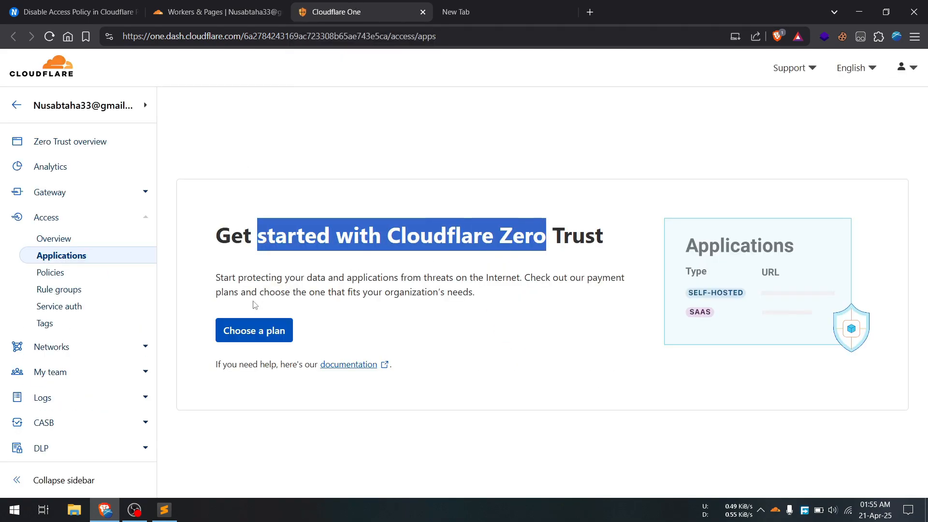
pyautogui.click(244, 329)
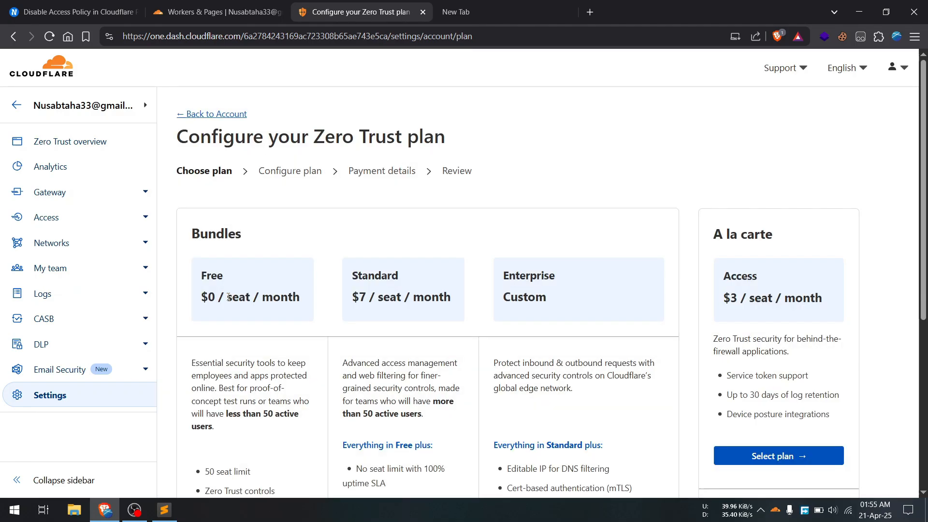
# Review the Free bundle's price and features among the Zero Trust plans and return to the Access applications page
pyautogui.tripleClick(228, 296)
pyautogui.tripleClick(224, 297)
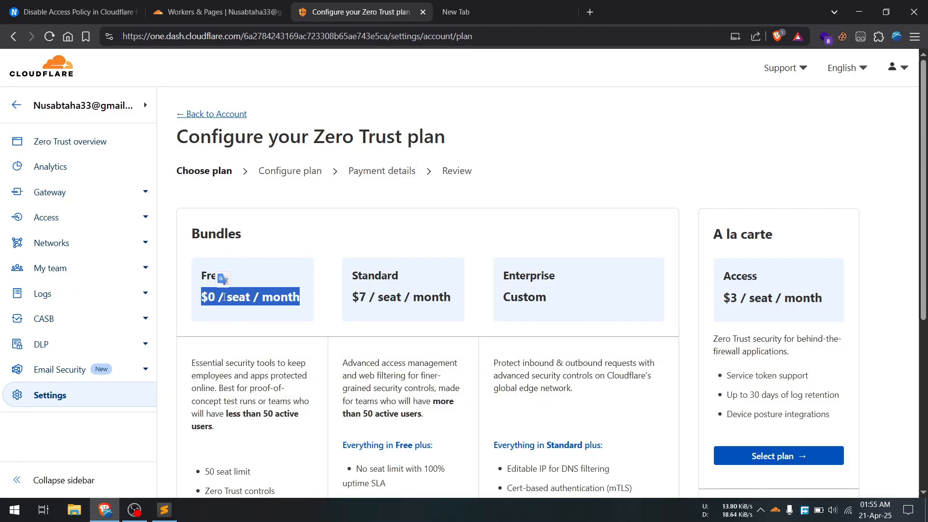
pyautogui.click(260, 295)
pyautogui.scroll(-5, 267, 294)
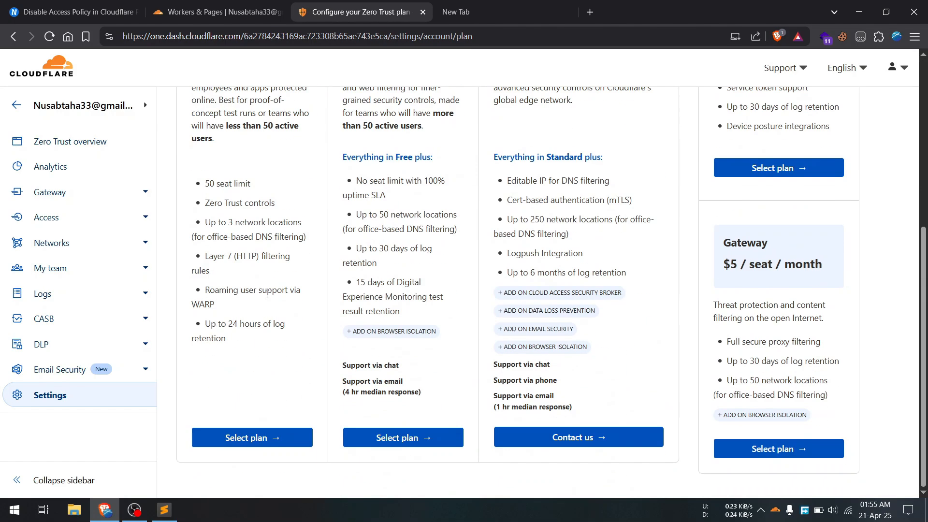
pyautogui.scroll(5, 300, 293)
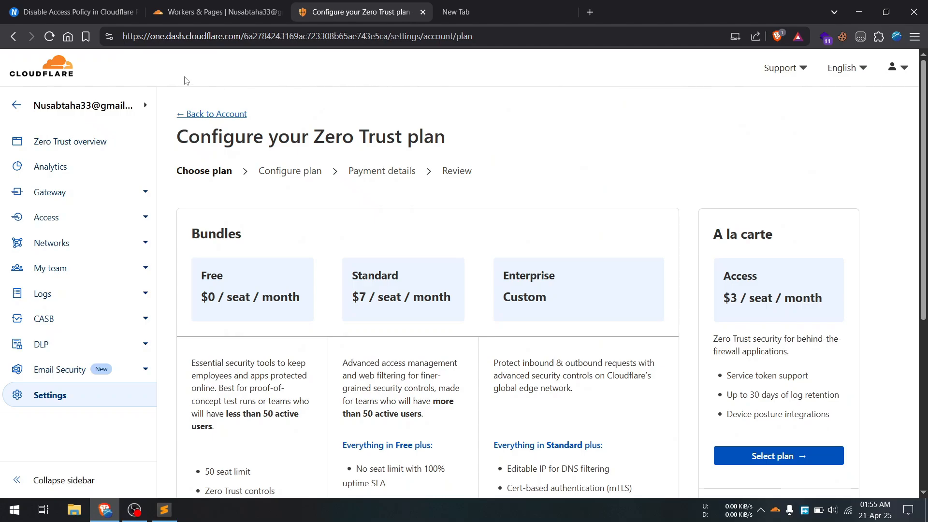
pyautogui.click(13, 36)
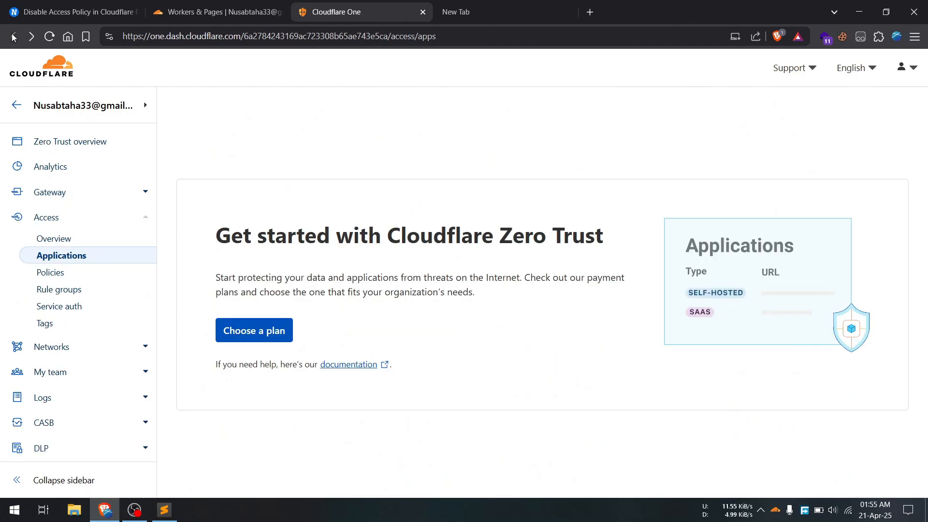
# Open the 8043f007.ignore.pages.dev preview from the ignore project's deployments list and inspect its Access sign-in page
pyautogui.click(213, 12)
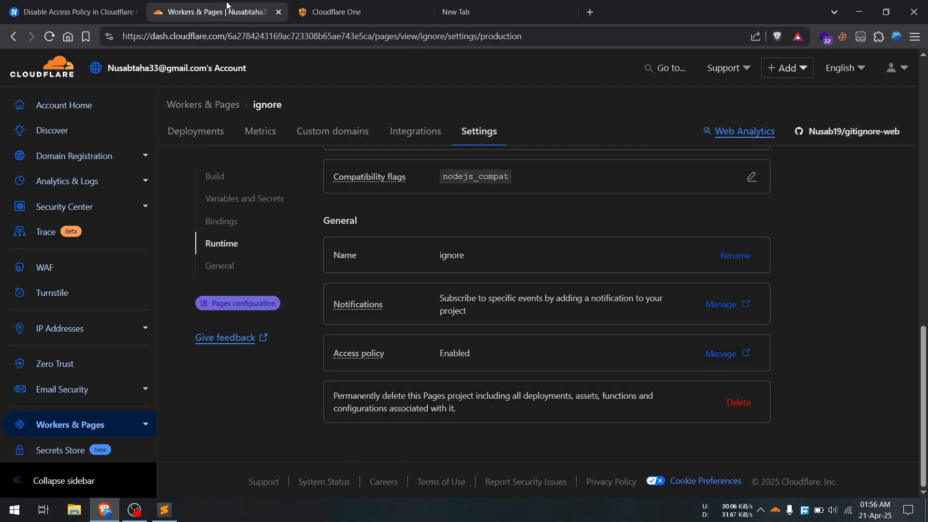
pyautogui.click(819, 343)
pyautogui.scroll(15, 771, 358)
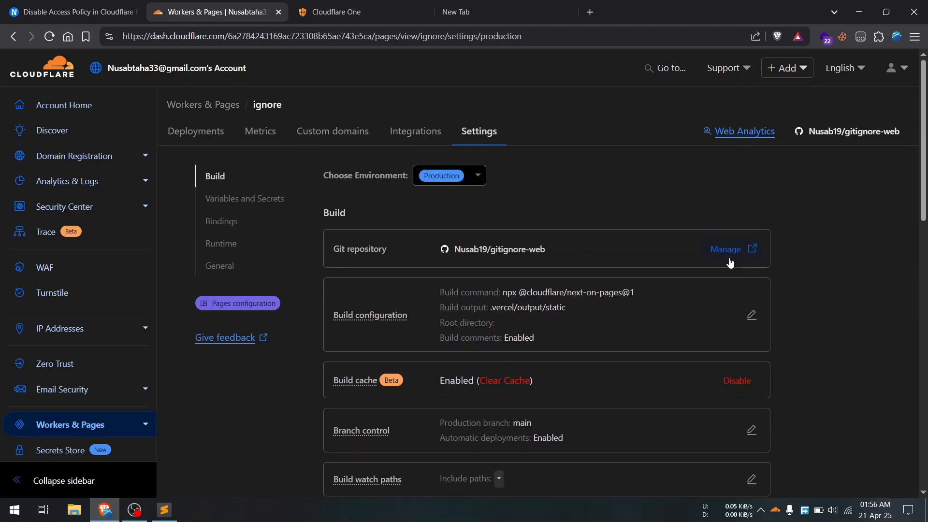
pyautogui.click(203, 133)
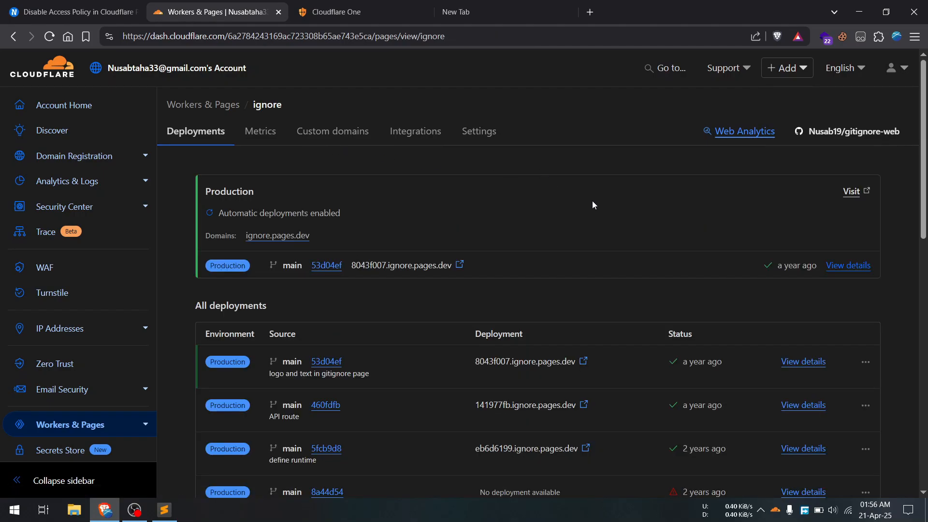
pyautogui.click(584, 361)
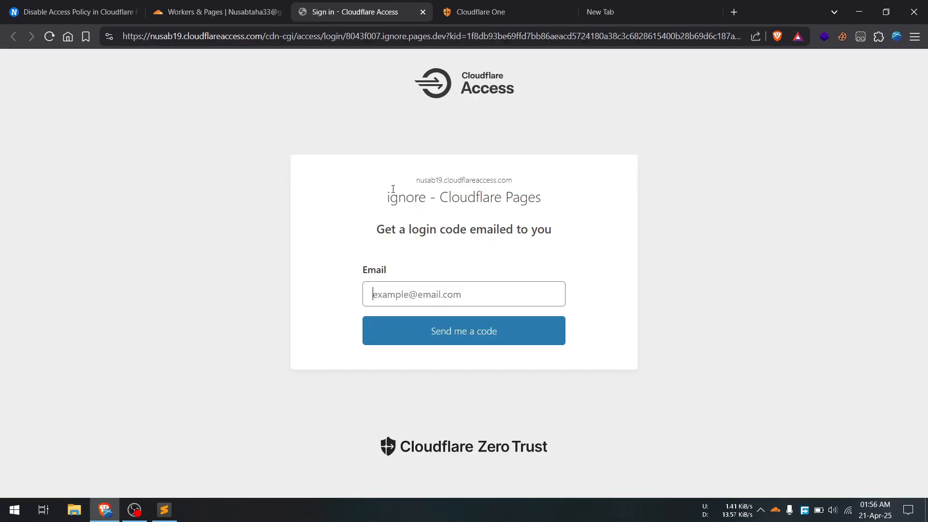
pyautogui.moveTo(399, 229); pyautogui.dragTo(426, 173)
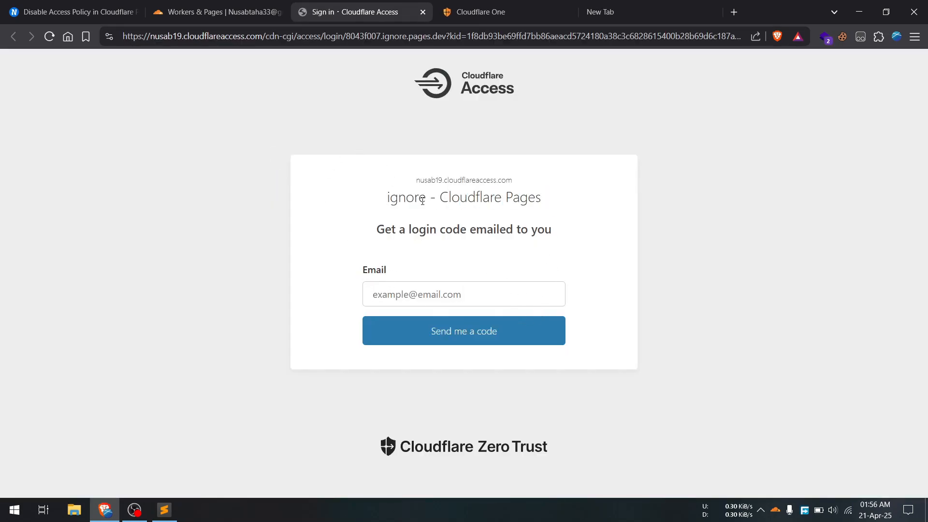
pyautogui.tripleClick(420, 191)
pyautogui.click(447, 239)
# Open the eb9ae2b6.ignore.pages.dev preview from the deployments list and fill in the account e-mail on its Access sign-in form
pyautogui.hotkey('ctrl', 'shift', 'Tab')
pyautogui.scroll(-8, 553, 282)
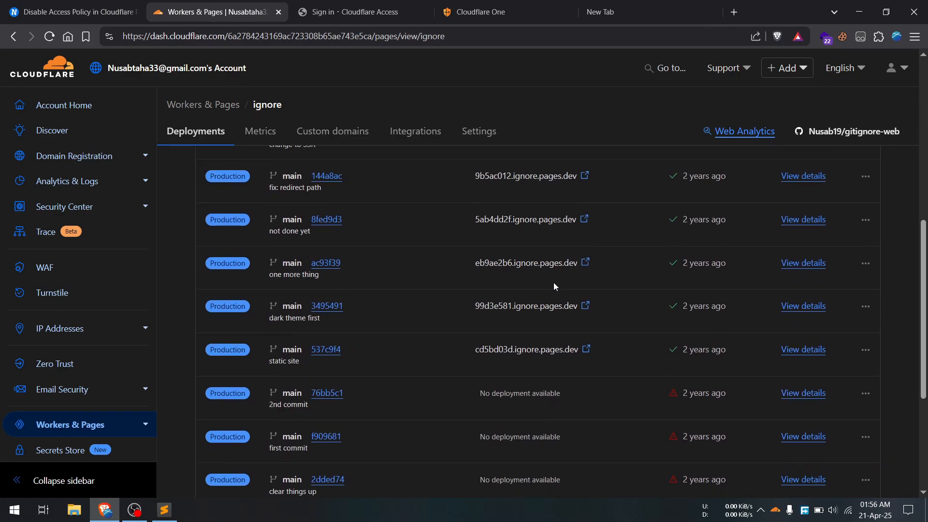
pyautogui.click(584, 263)
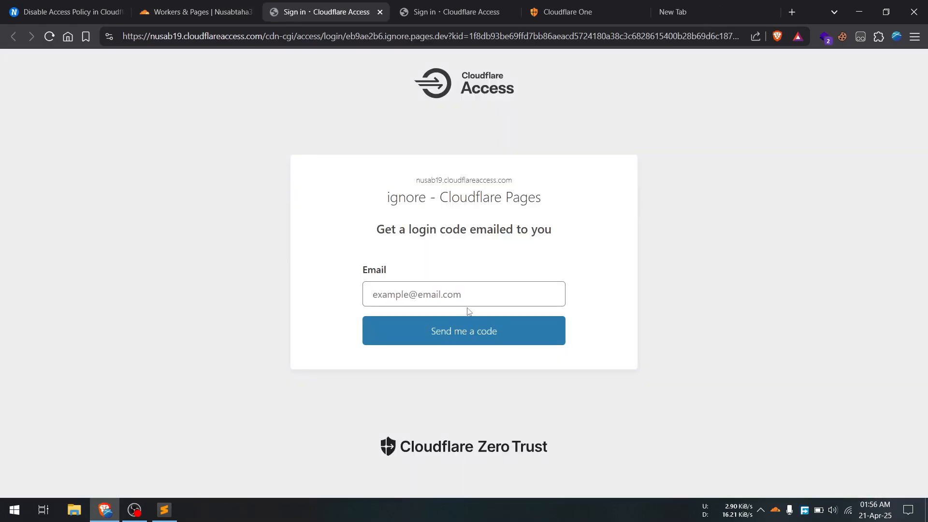
pyautogui.click(450, 289)
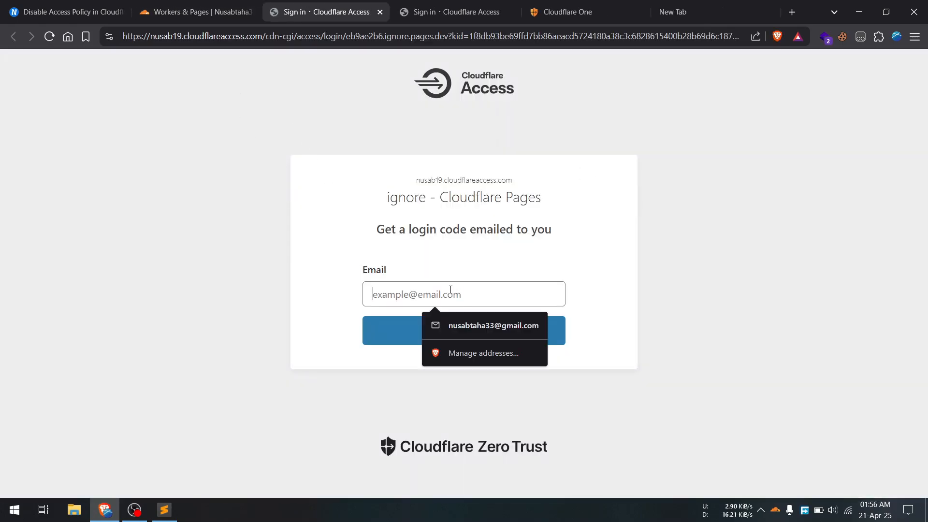
pyautogui.click(480, 329)
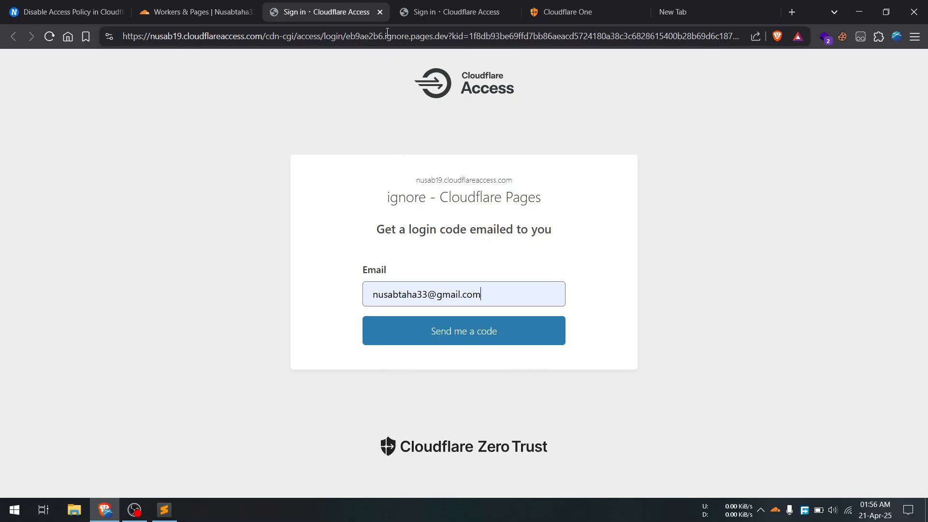
# Close both Access sign-in pages and the Cloudflare One page
pyautogui.click(381, 16)
pyautogui.click(369, 18)
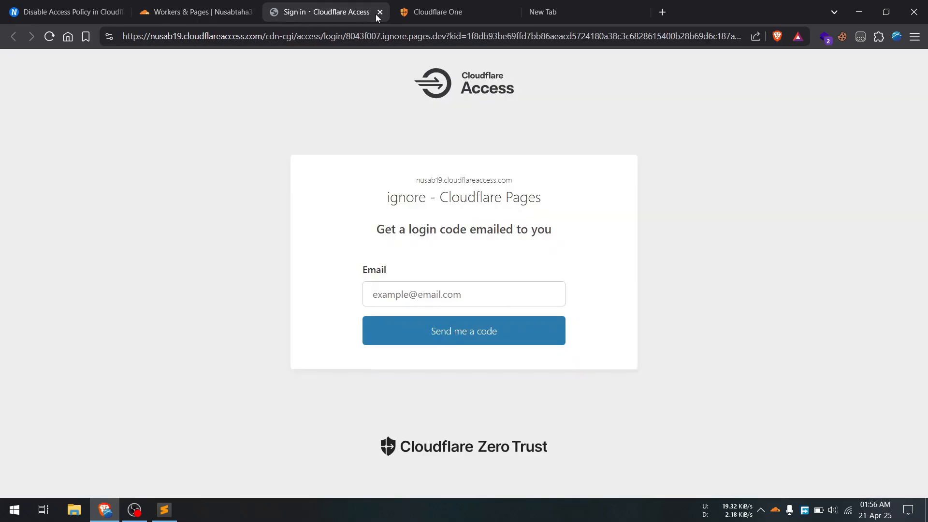
pyautogui.click(376, 17)
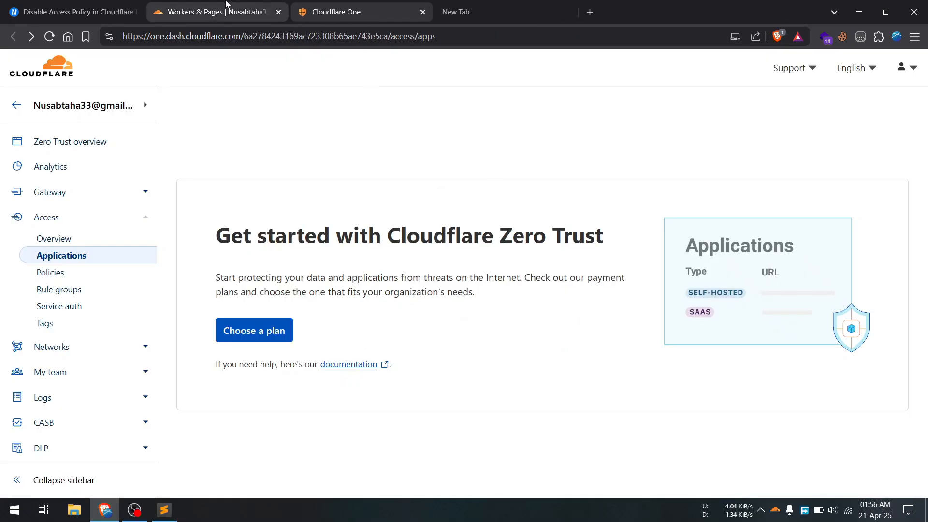
pyautogui.click(423, 13)
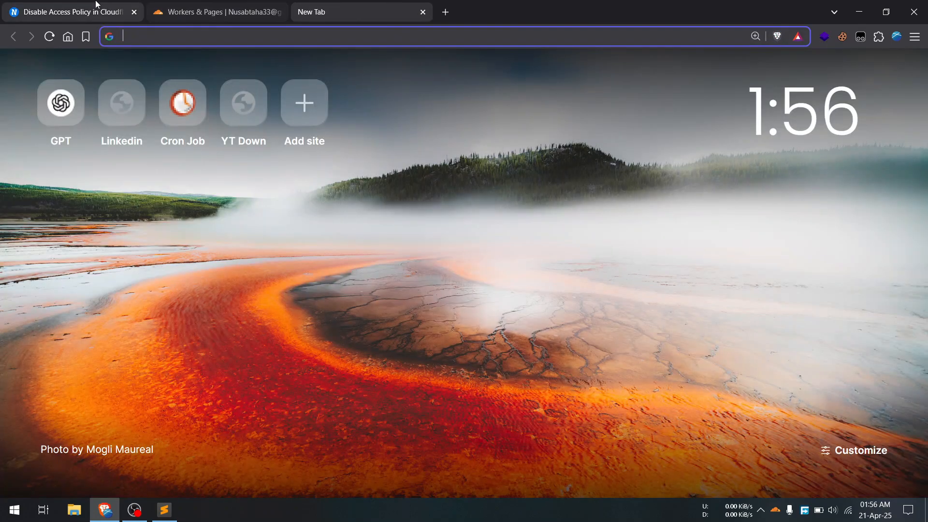
# Skim the blog guide on disabling Access Policy in Cloudflare Pages, including its account ID and API token sections
pyautogui.hotkey('ctrl', '1')
pyautogui.scroll(-8, 506, 195)
pyautogui.scroll(-20, 507, 197)
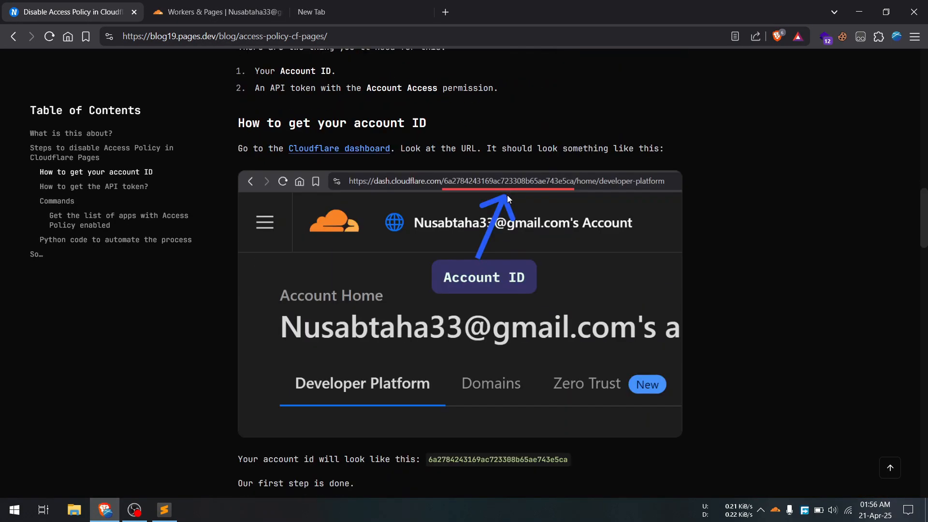
pyautogui.scroll(6, 507, 197)
pyautogui.scroll(20, 506, 193)
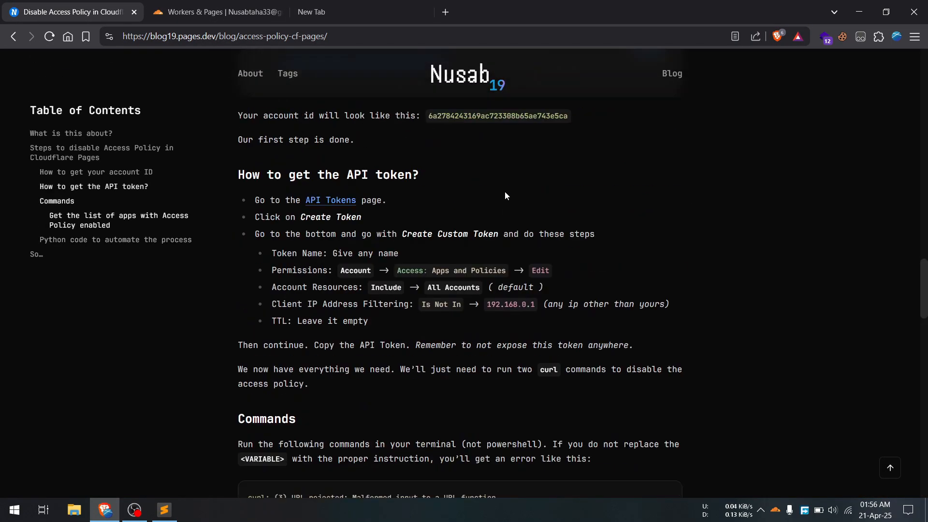
pyautogui.click(459, 39)
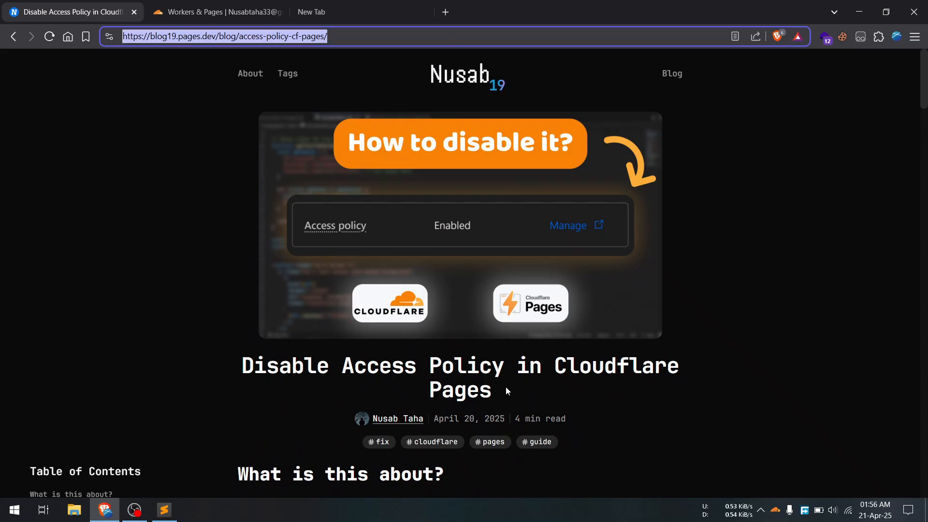
pyautogui.click(506, 387)
pyautogui.tripleClick(509, 366)
pyautogui.scroll(-20, 457, 341)
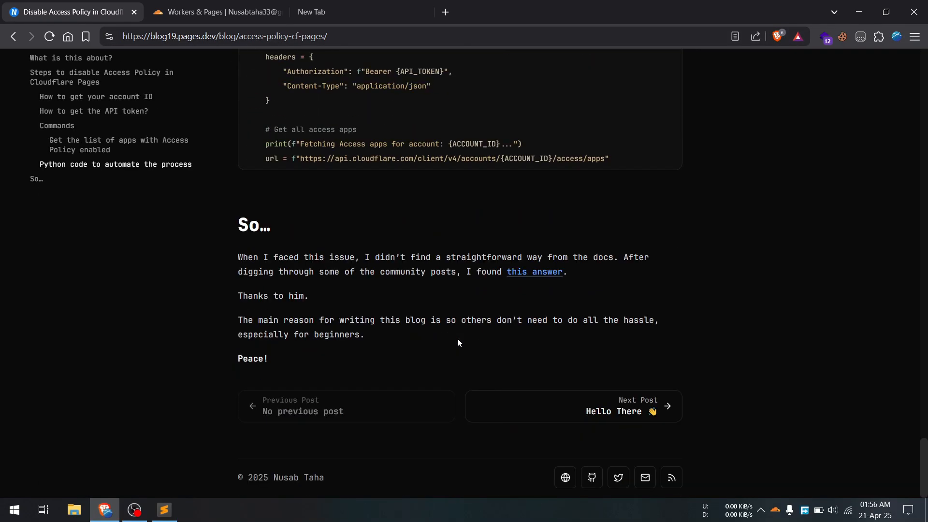
pyautogui.scroll(20, 457, 338)
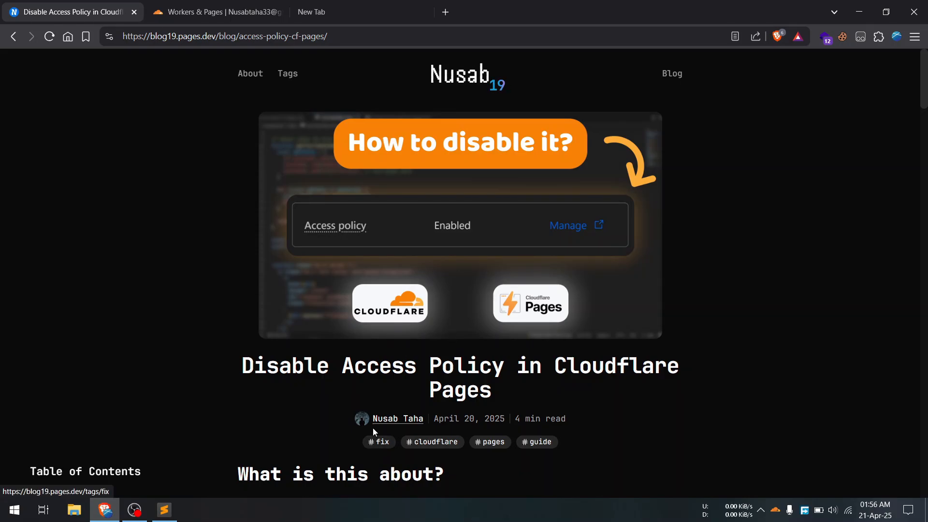
pyautogui.scroll(-20, 444, 248)
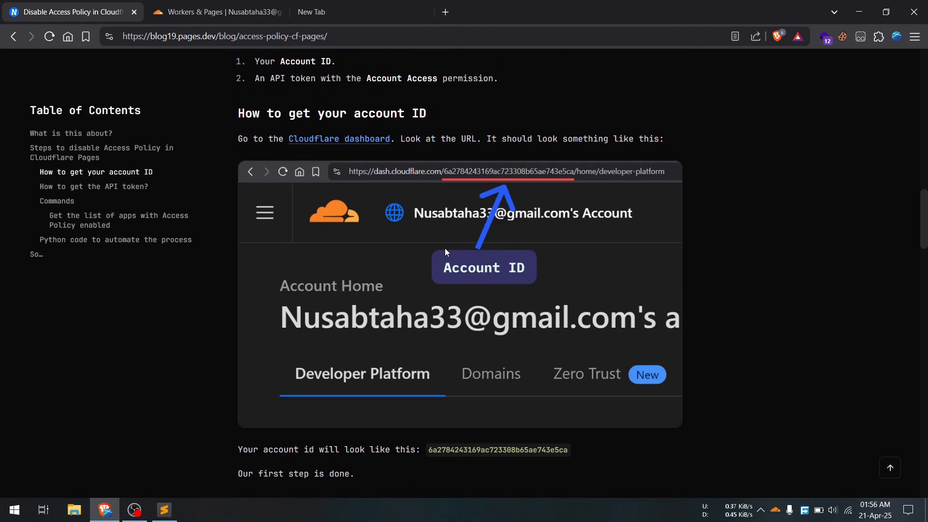
pyautogui.scroll(-10, 445, 247)
# Locate and highlight the account ID in the URL of the ignore project's Cloudflare dashboard page
pyautogui.click(218, 11)
pyautogui.doubleClick(321, 36)
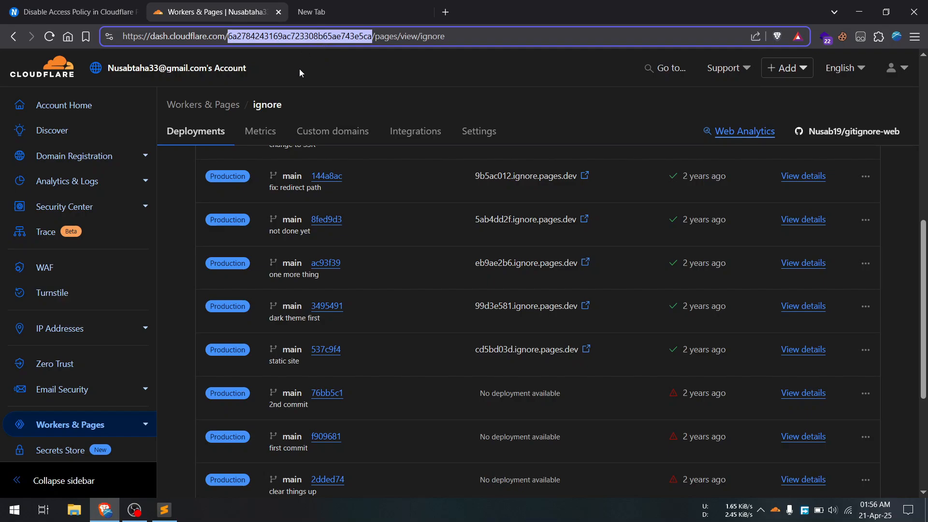
pyautogui.click(299, 72)
pyautogui.click(308, 38)
pyautogui.click(248, 39)
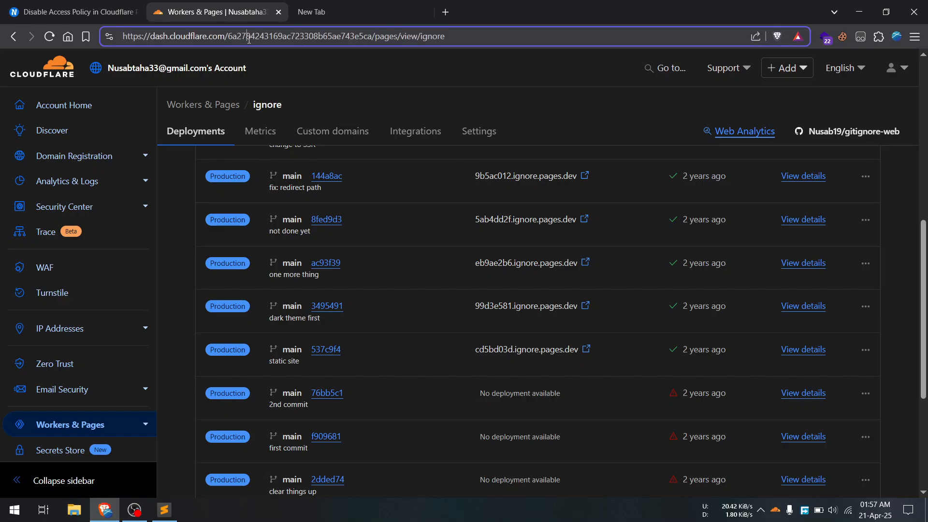
pyautogui.doubleClick(249, 39)
pyautogui.click(405, 88)
pyautogui.scroll(5, 405, 88)
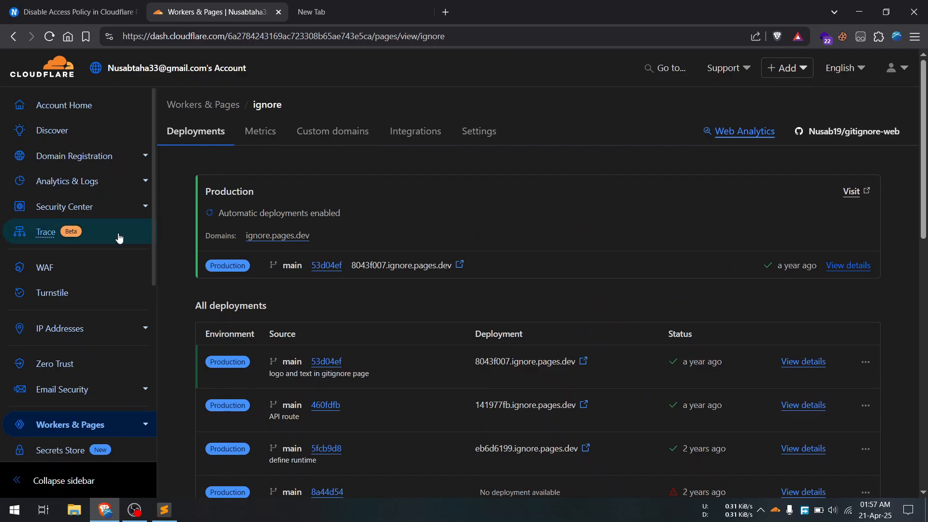
pyautogui.click(462, 40)
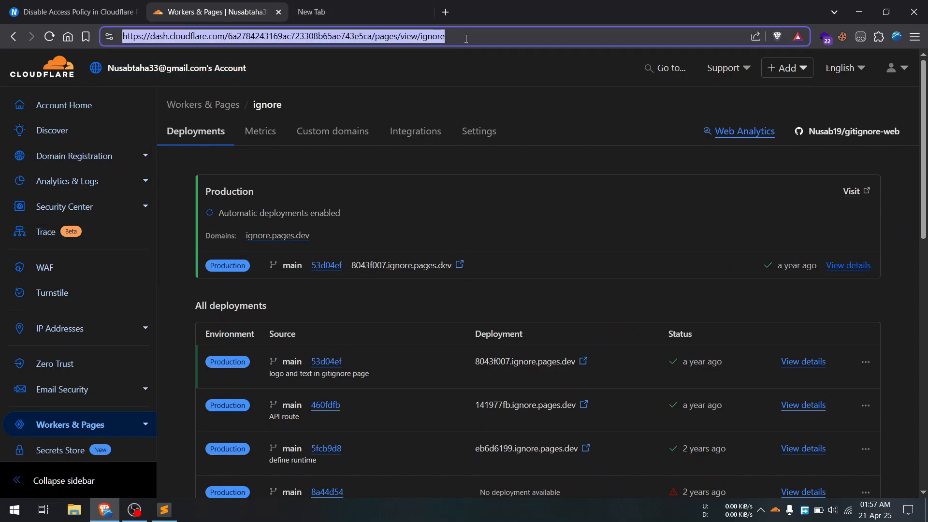
pyautogui.click(465, 38)
pyautogui.moveTo(208, 39); pyautogui.dragTo(274, 39)
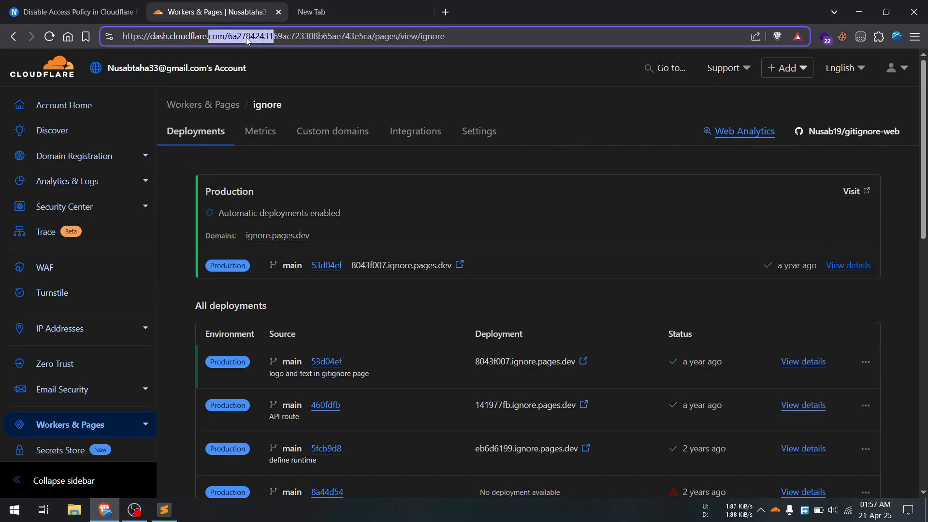
# Copy the account ID from the Cloudflare dashboard URL and switch to Sublime Text
pyautogui.doubleClick(247, 39)
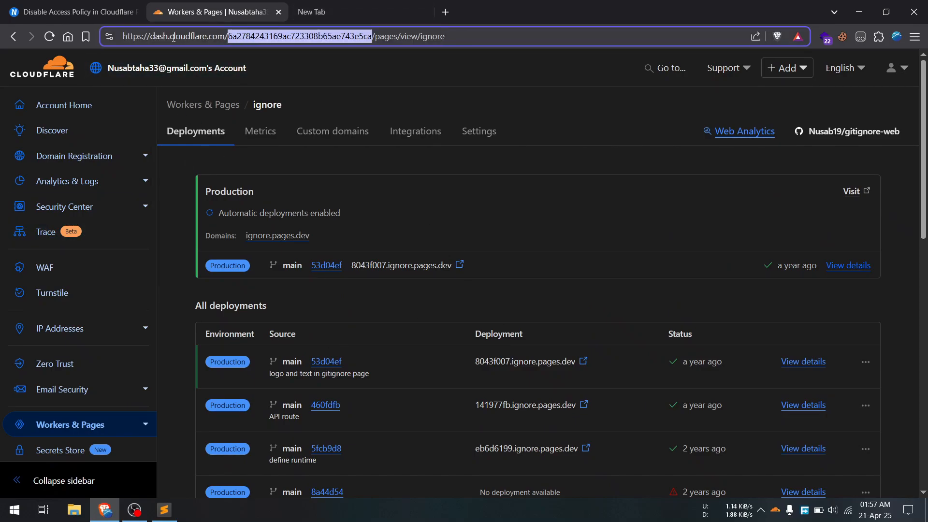
pyautogui.doubleClick(261, 40)
pyautogui.hotkey('ctrl', 'c')
pyautogui.click(164, 510)
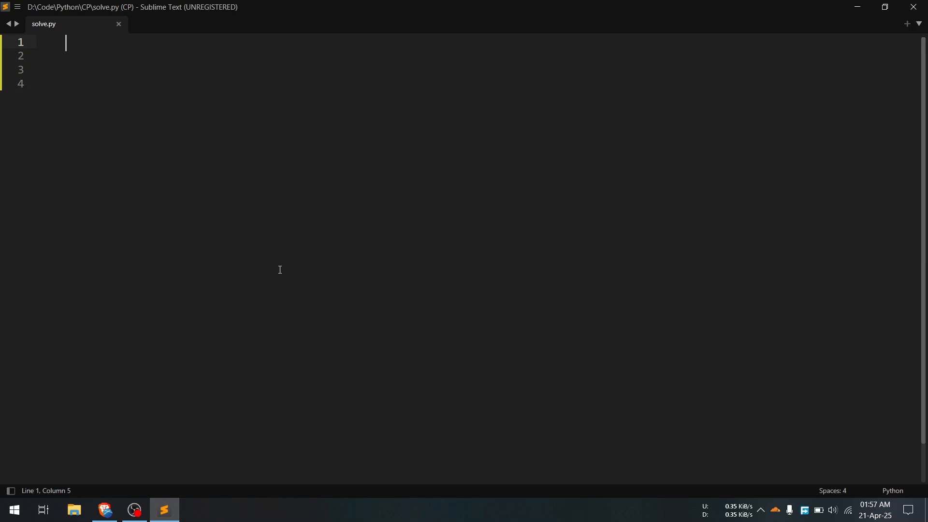
# Replace the contents of solve.py with a # comment holding the copied account ID, save, and add two line breaks after it
pyautogui.hotkey('ctrl', 'a')
pyautogui.press('BackSpace')
pyautogui.write('#')
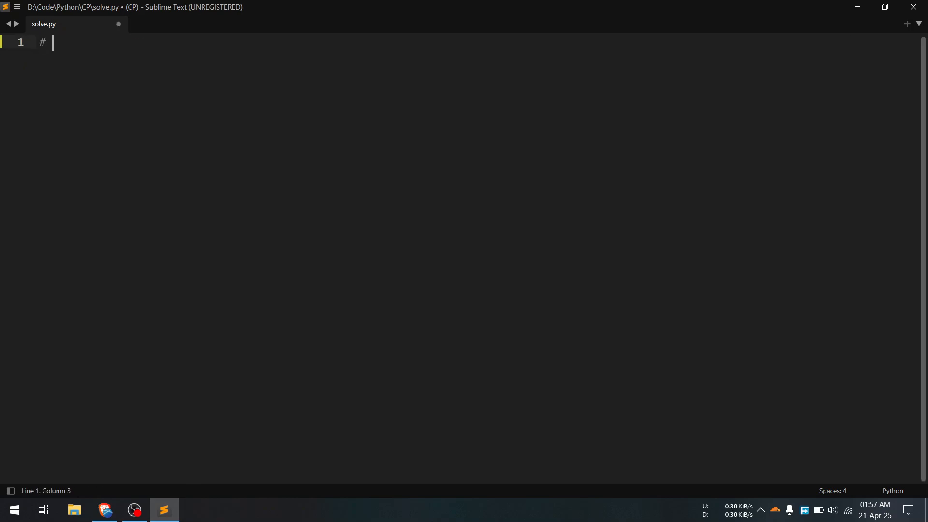
pyautogui.hotkey('ctrl', 'v')
pyautogui.hotkey('ctrl', 's')
pyautogui.press('Return')
pyautogui.press('Return')
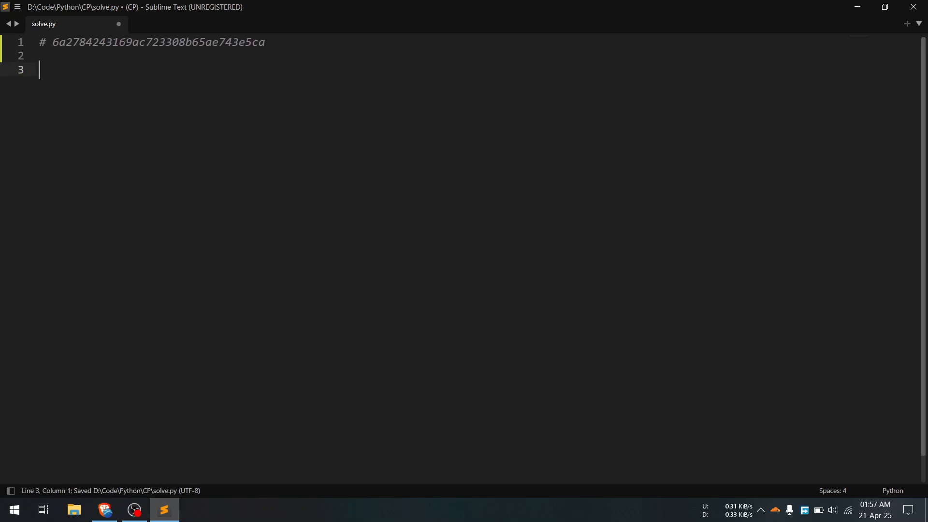
# Switch back to the browser and open the API Tokens page of the Cloudflare user profile
pyautogui.hotkey('alt', 'Tab')
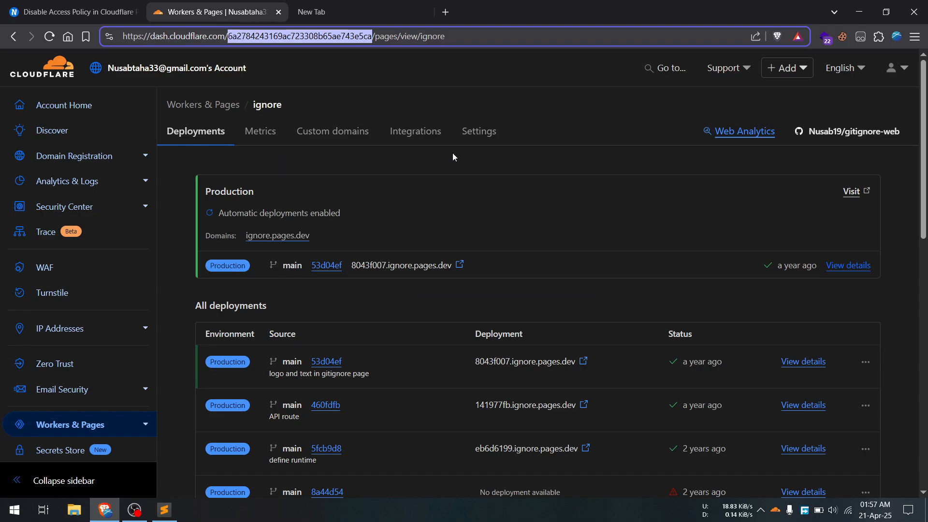
pyautogui.click(623, 119)
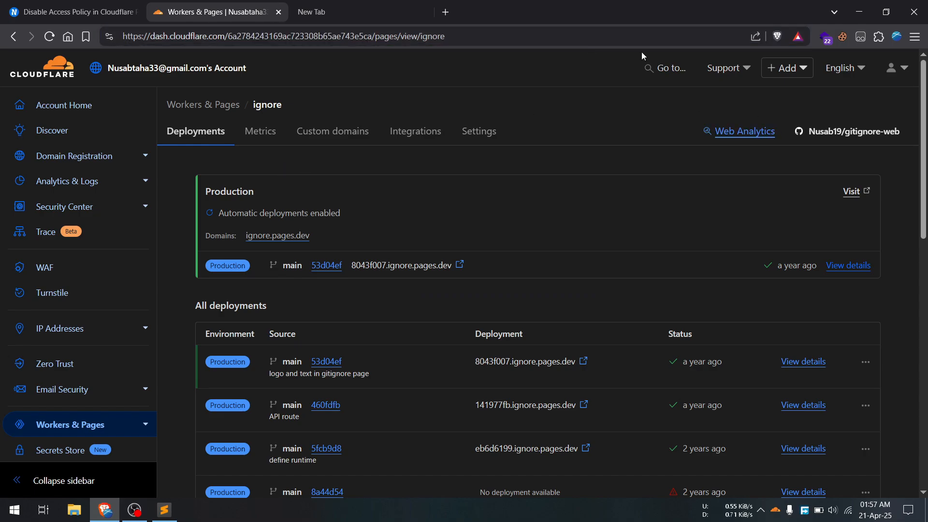
pyautogui.click(894, 67)
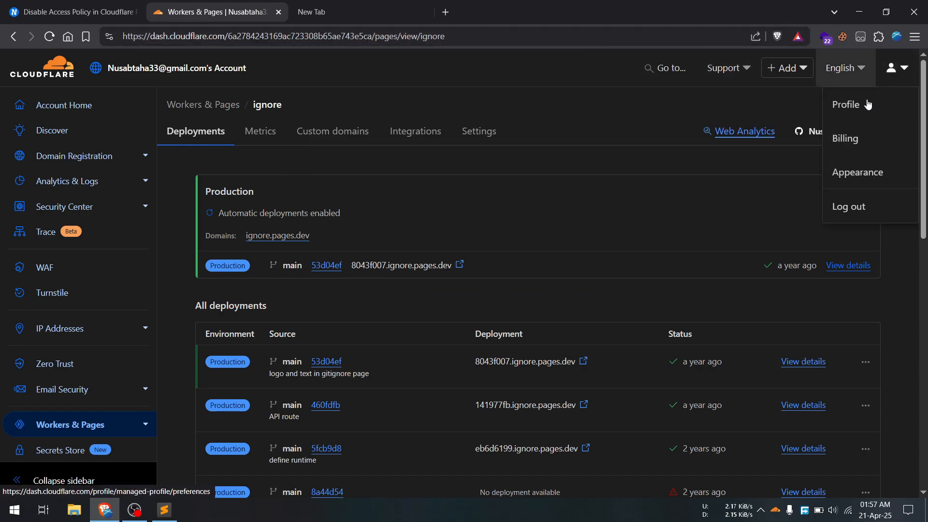
pyautogui.click(895, 69)
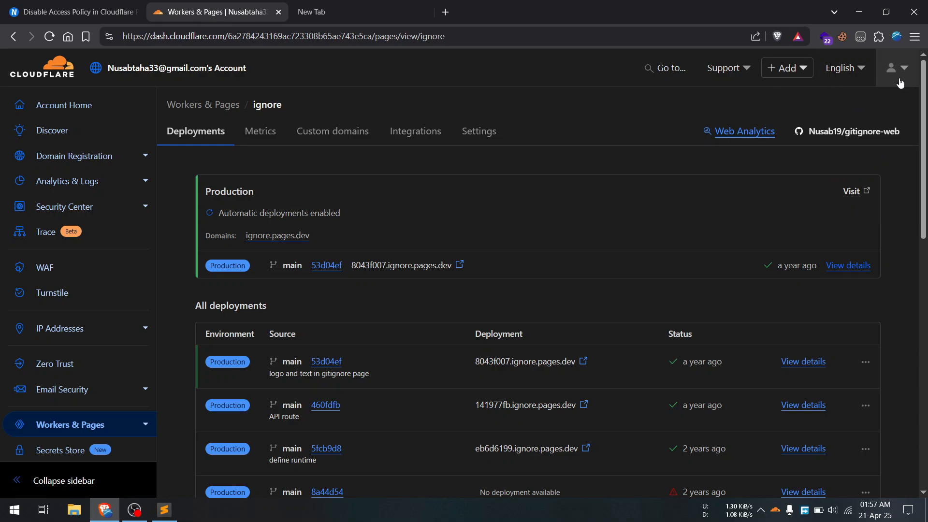
pyautogui.click(897, 70)
pyautogui.click(870, 111)
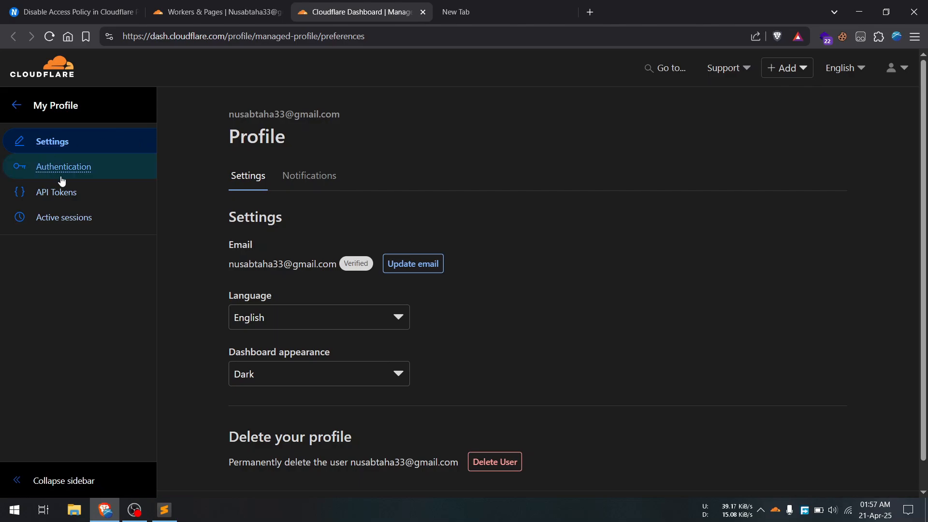
pyautogui.click(51, 195)
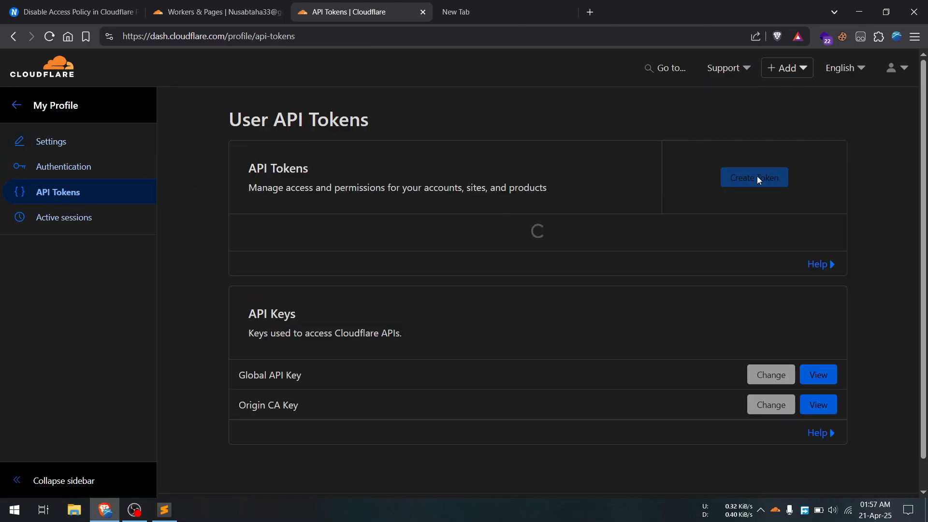
# Start creating a custom API token and name it "disable access token"
pyautogui.click(757, 179)
pyautogui.scroll(-4, 618, 208)
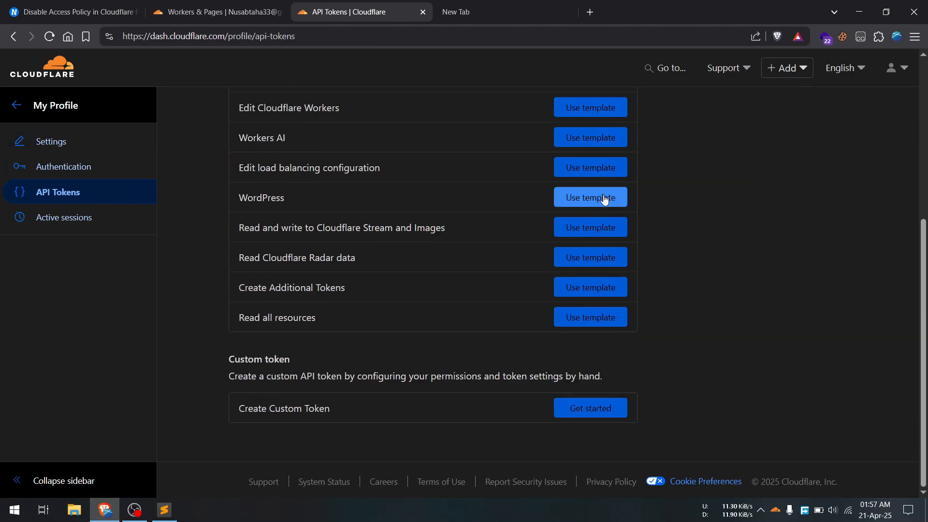
pyautogui.click(595, 408)
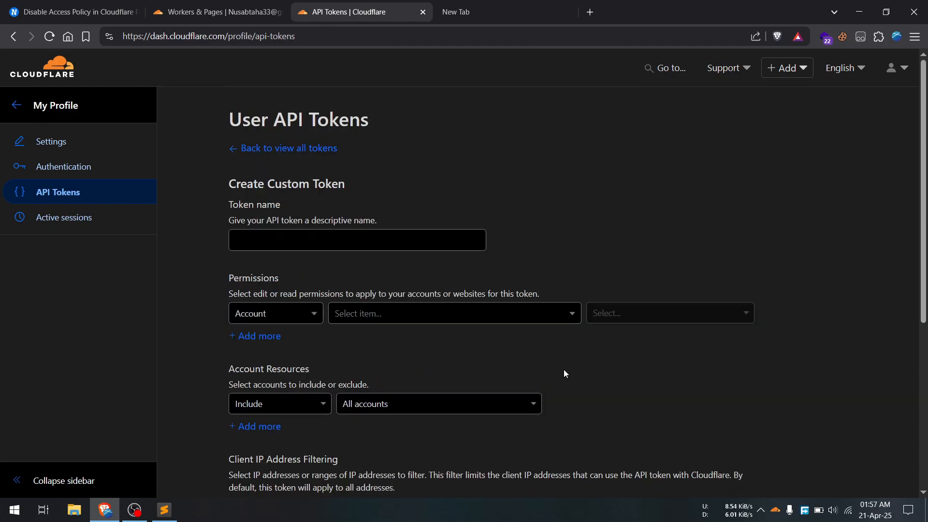
pyautogui.click(374, 241)
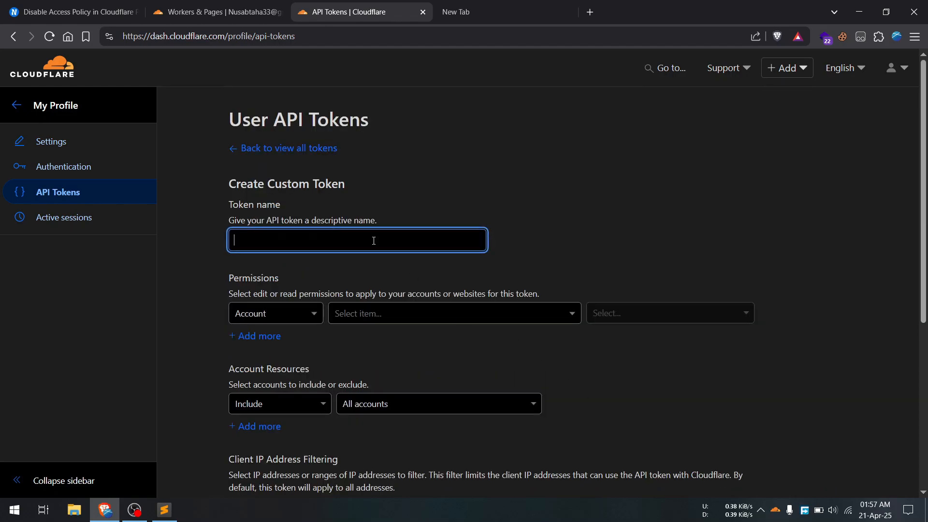
pyautogui.write('disabe')
pyautogui.press('BackSpace')
pyautogui.press('BackSpace')
pyautogui.write('le access token')
# Give the token the Account permission "Access: Apps and Policies" with Edit access
pyautogui.click(237, 321)
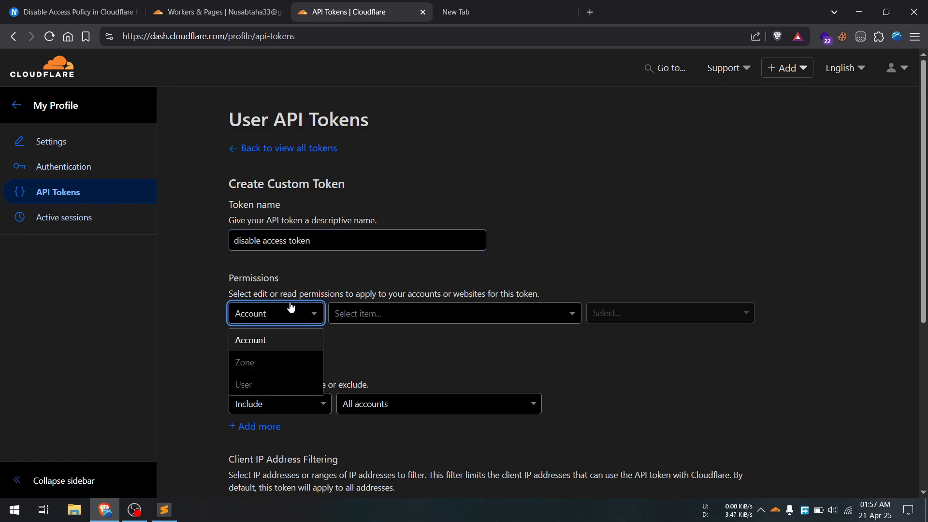
pyautogui.click(399, 310)
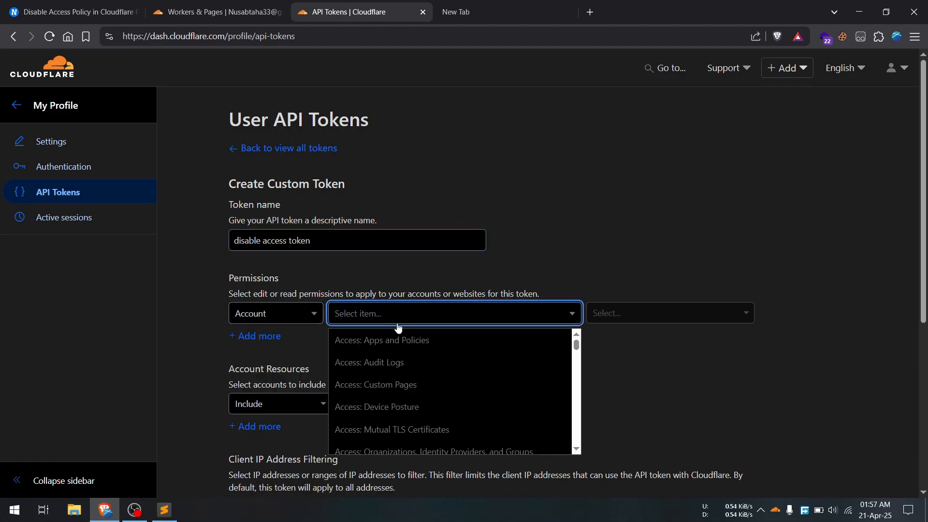
pyautogui.click(421, 341)
pyautogui.click(610, 314)
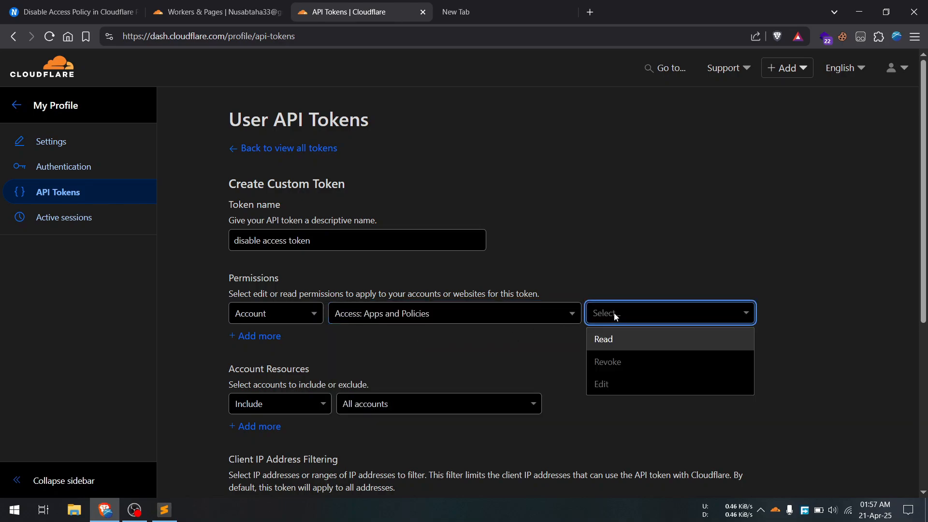
pyautogui.click(619, 387)
pyautogui.scroll(-3, 326, 275)
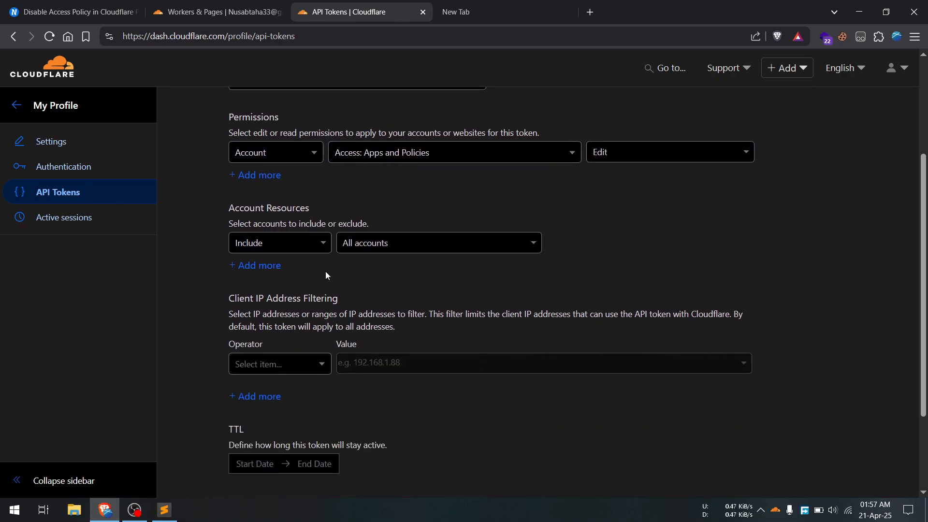
pyautogui.click(271, 241)
pyautogui.click(269, 240)
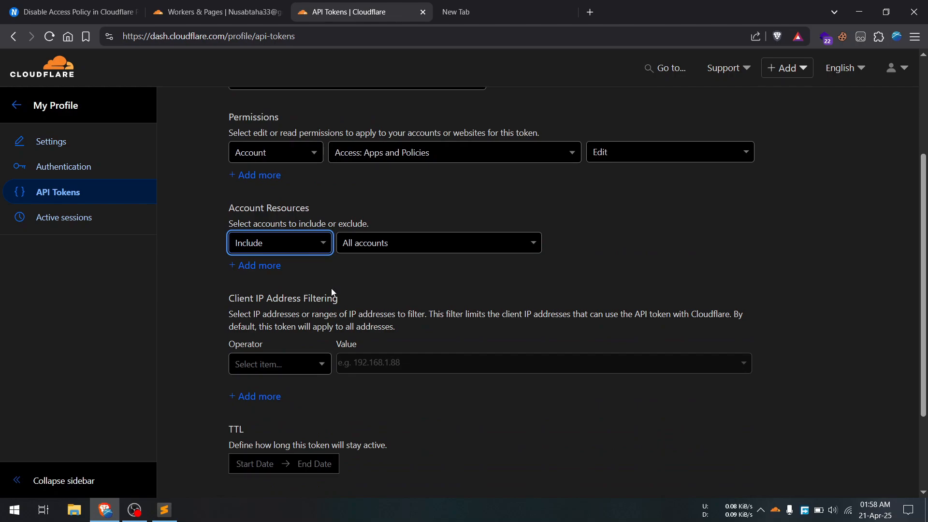
pyautogui.scroll(-3, 332, 288)
pyautogui.tripleClick(303, 197)
pyautogui.click(293, 210)
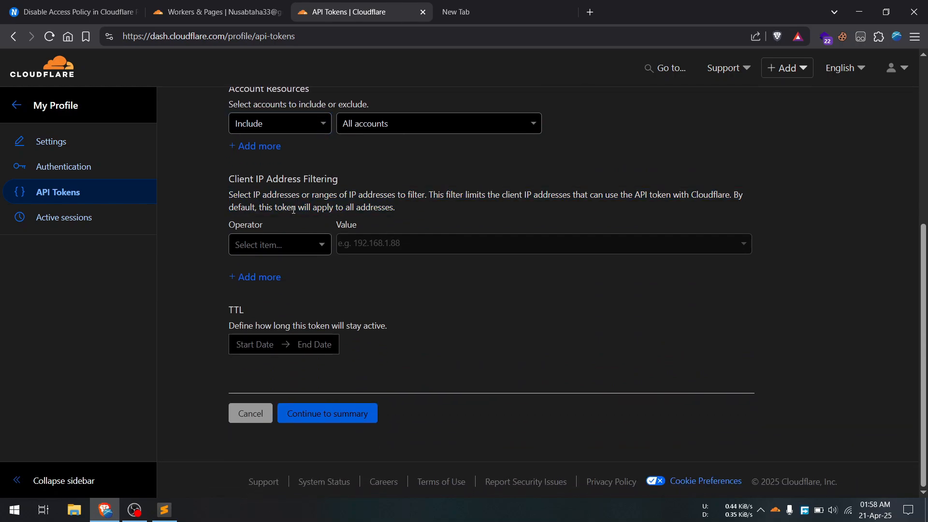
# Set the token's client IP address filter to "Is not in" with the value 192.168.0.1
pyautogui.click(288, 240)
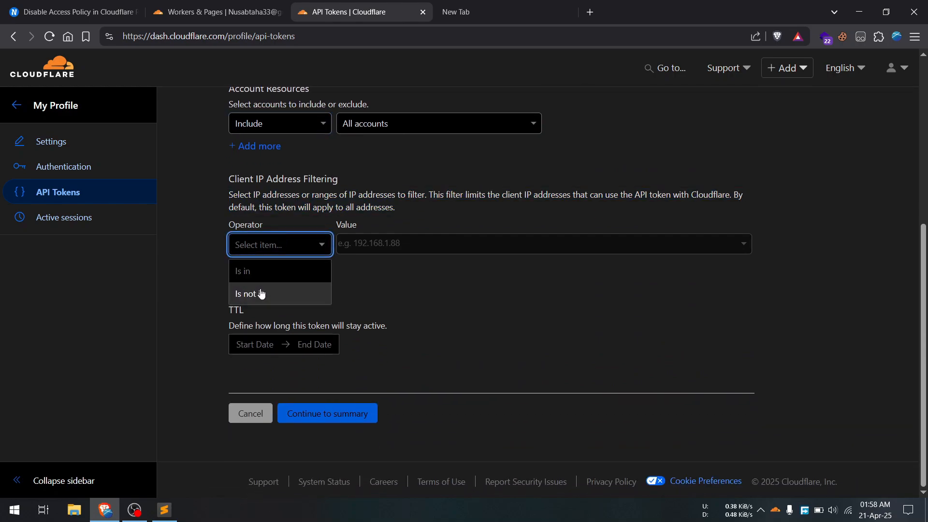
pyautogui.click(244, 293)
pyautogui.click(346, 247)
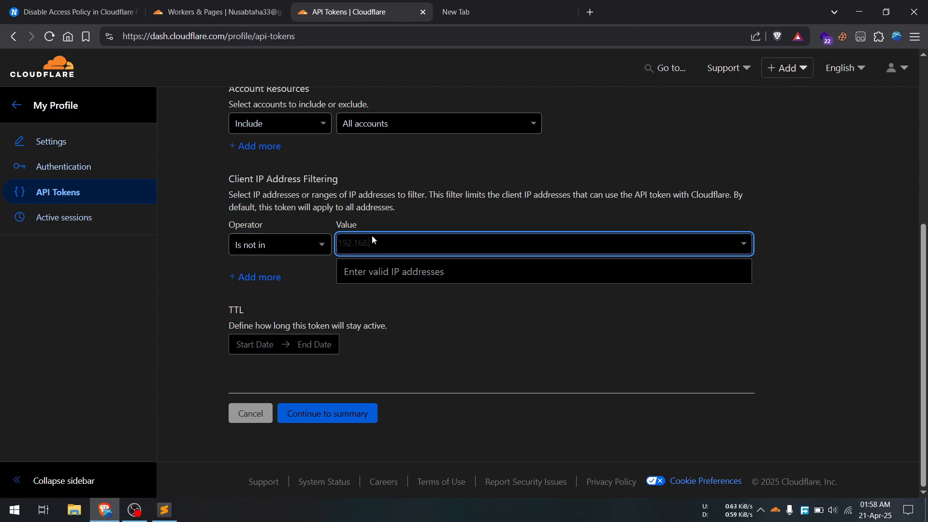
pyautogui.write('192.168.0.1')
pyautogui.press('Return')
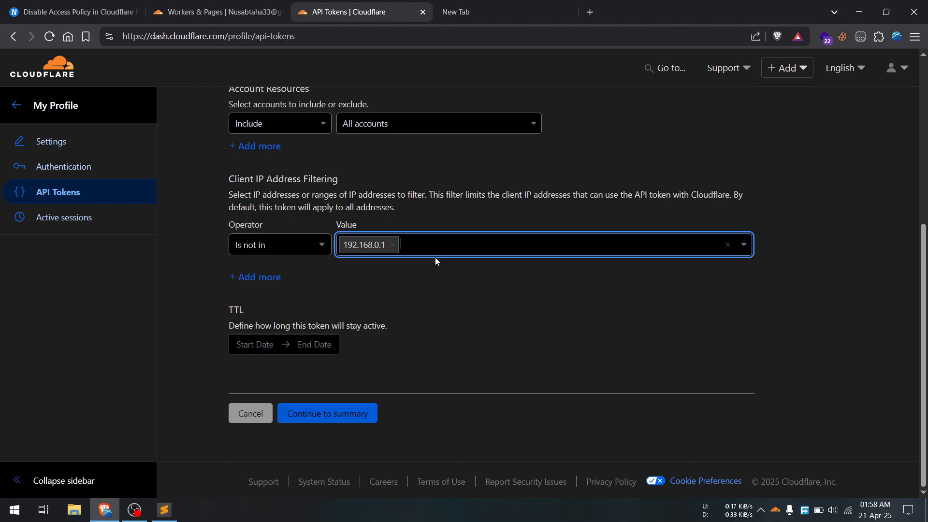
pyautogui.click(339, 223)
pyautogui.tripleClick(274, 201)
pyautogui.click(274, 201)
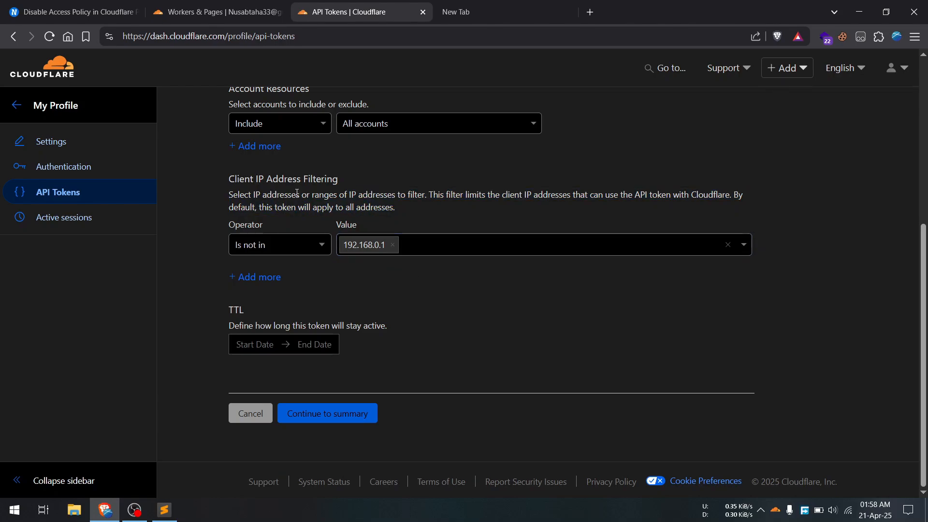
pyautogui.click(255, 253)
pyautogui.click(338, 230)
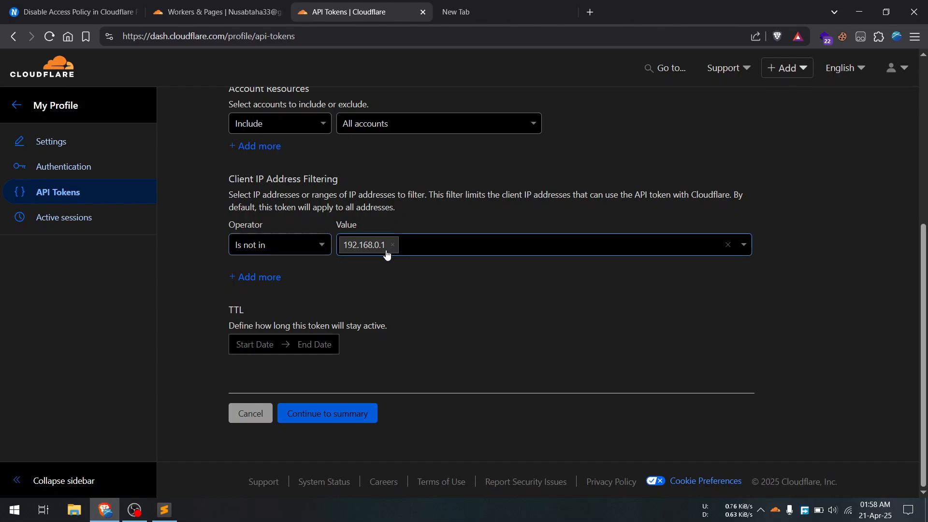
pyautogui.tripleClick(336, 193)
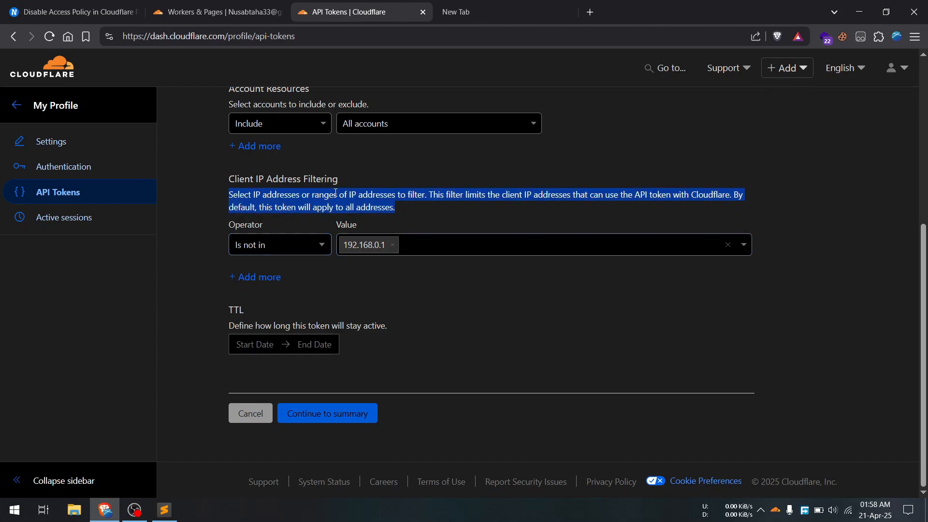
pyautogui.tripleClick(336, 193)
pyautogui.click(323, 195)
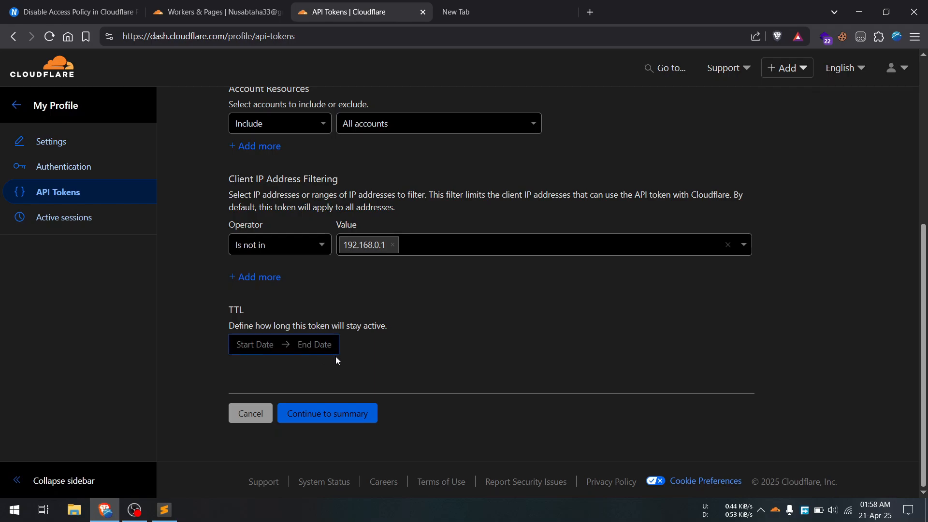
# Continue to the token summary, create the API token and copy its value
pyautogui.click(330, 416)
pyautogui.click(341, 341)
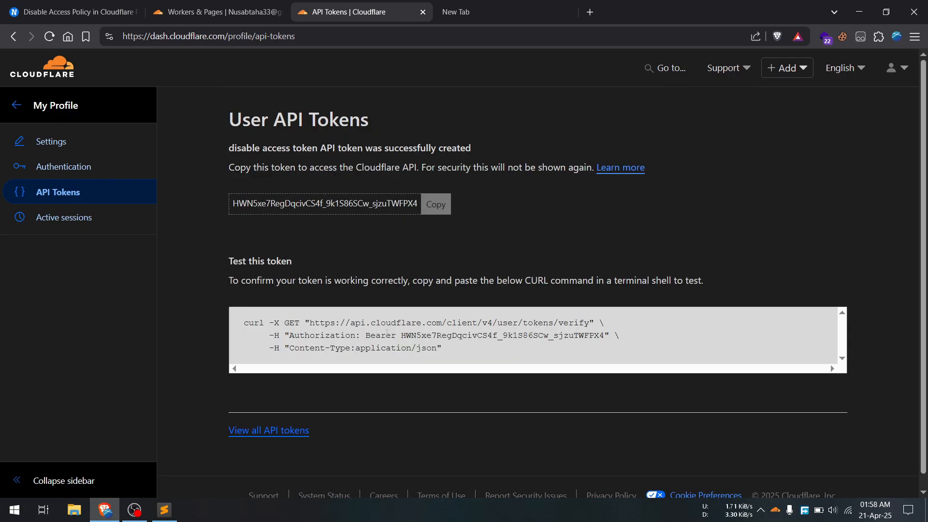
pyautogui.click(425, 203)
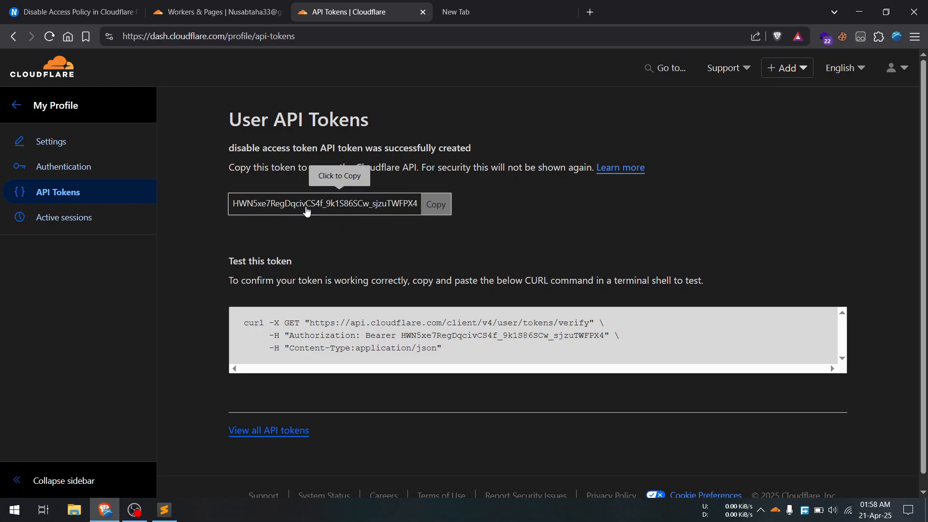
# Switch to Sublime Text, paste the API token as a # comment below the account ID in solve.py, and save the file
pyautogui.click(164, 509)
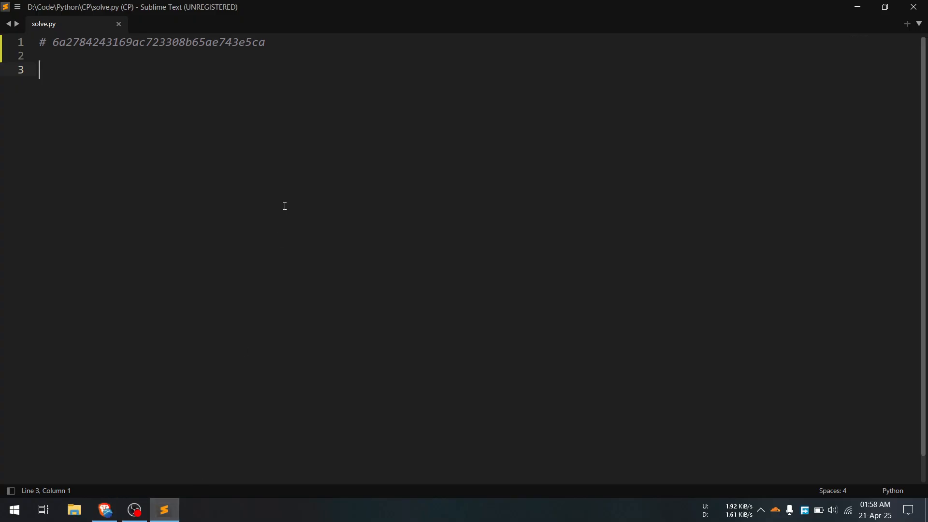
pyautogui.write('#')
pyautogui.hotkey('ctrl', 'v')
pyautogui.hotkey('ctrl', 's')
pyautogui.press('Return')
pyautogui.press('Return')
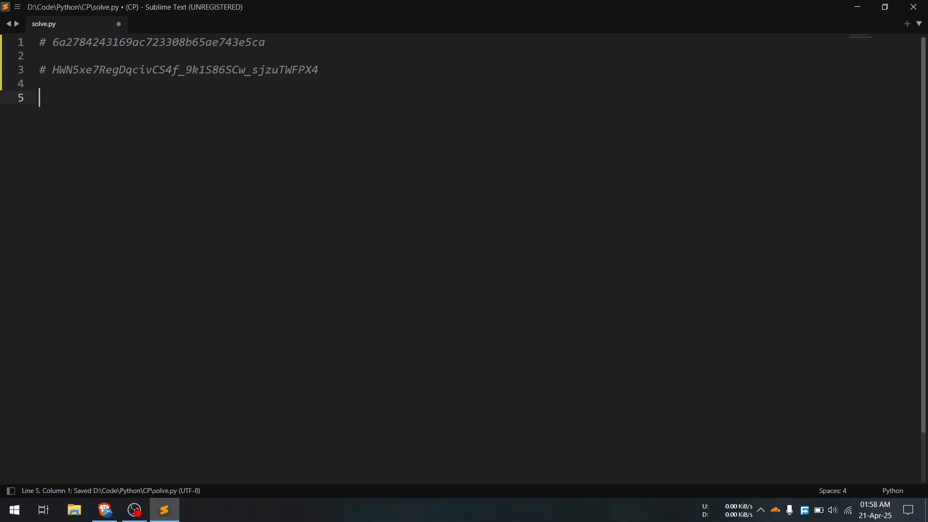
# Return to the browser and copy the complete curl command for testing the new token
pyautogui.hotkey('alt', 'Tab')
pyautogui.doubleClick(447, 334)
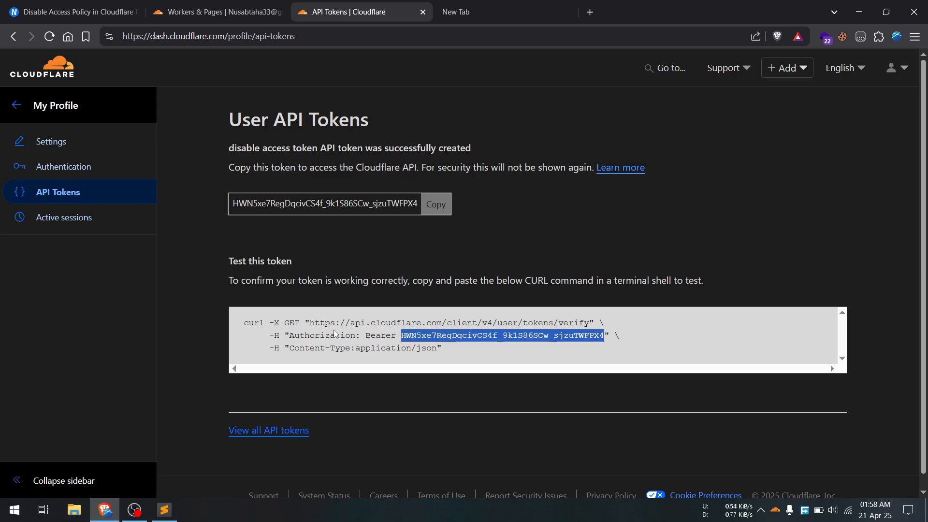
pyautogui.tripleClick(327, 335)
pyautogui.click(770, 359)
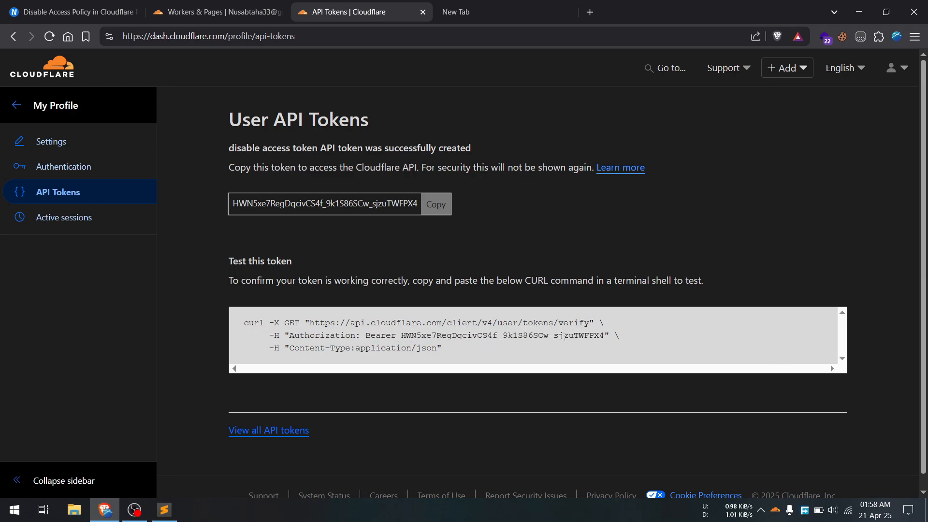
pyautogui.moveTo(477, 362); pyautogui.dragTo(241, 319)
pyautogui.press('super+c')
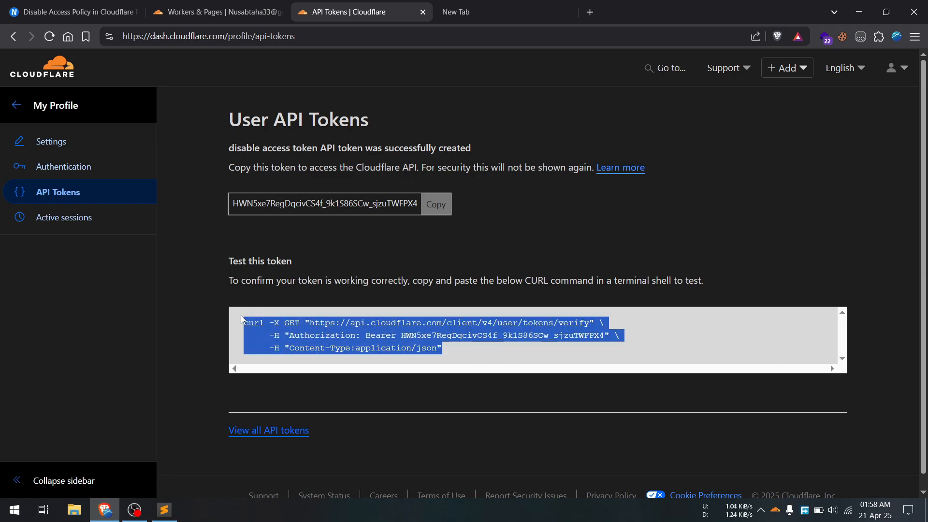
# Find and launch the Ubuntu terminal
pyautogui.click(14, 510)
pyautogui.write('ubu')
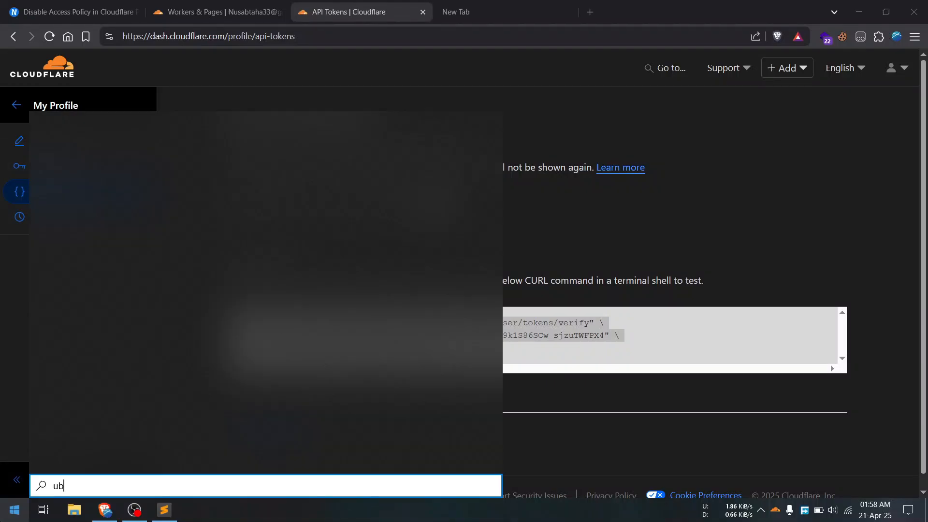
pyautogui.write('ntu')
pyautogui.press('Return')
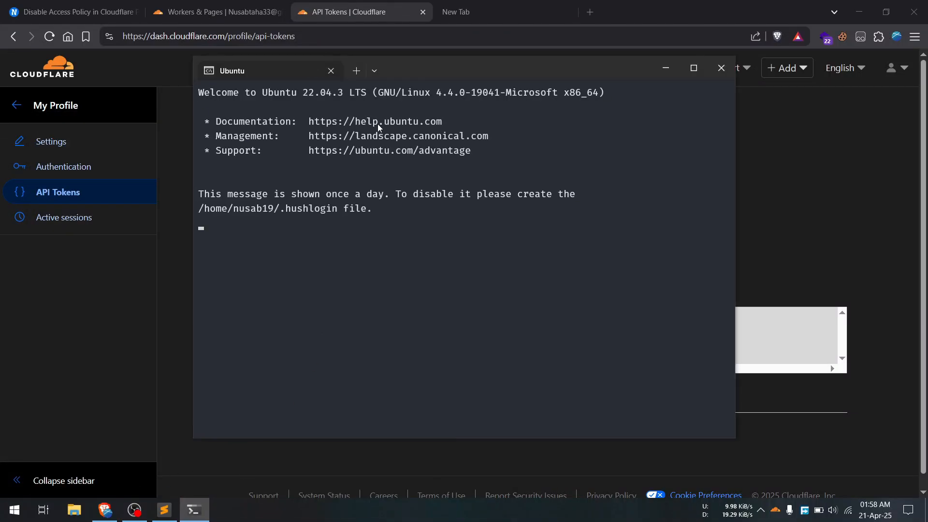
# Run the copied token-verification curl command with its API token in Ubuntu, inspect the returned status, and close the terminal
pyautogui.hotkey('ctrl', 'v')
pyautogui.click(413, 331)
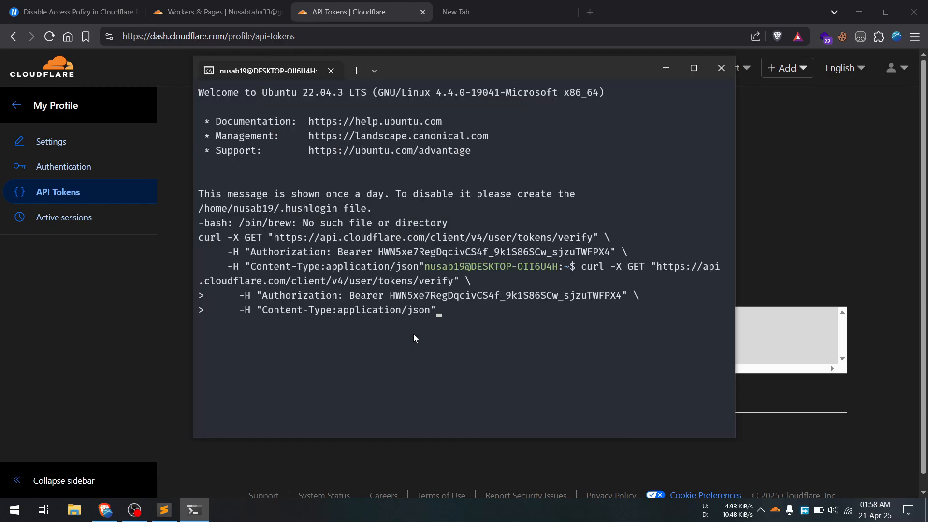
pyautogui.press('Return')
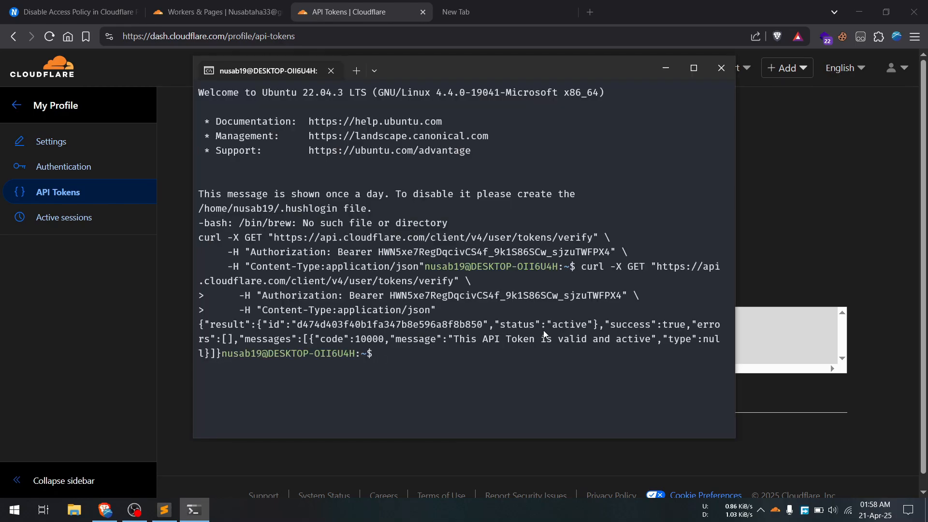
pyautogui.moveTo(309, 325); pyautogui.dragTo(618, 336)
pyautogui.click(661, 326)
pyautogui.click(721, 68)
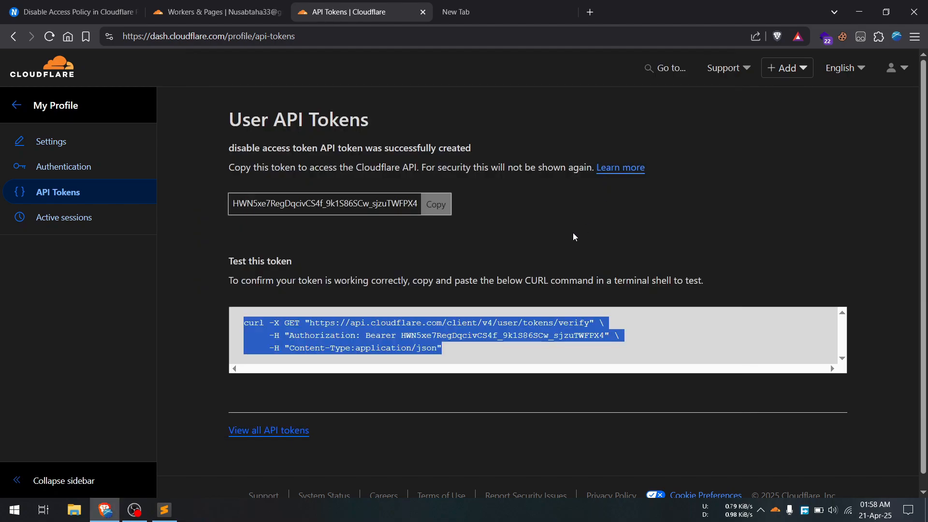
# Return to the access-policy blog guide and copy the curl command for listing apps with Access Policy enabled
pyautogui.click(350, 393)
pyautogui.click(47, 5)
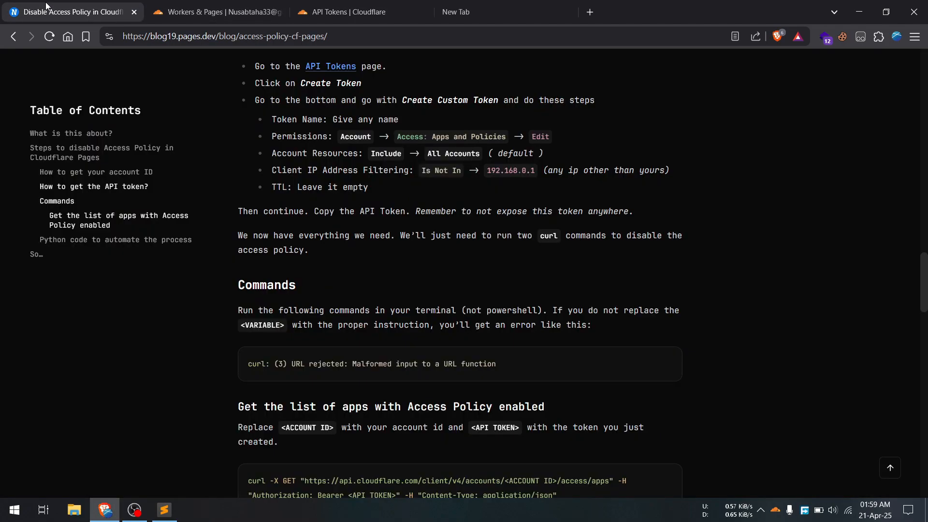
pyautogui.scroll(-8, 512, 320)
pyautogui.scroll(12, 511, 314)
pyautogui.scroll(-12, 511, 314)
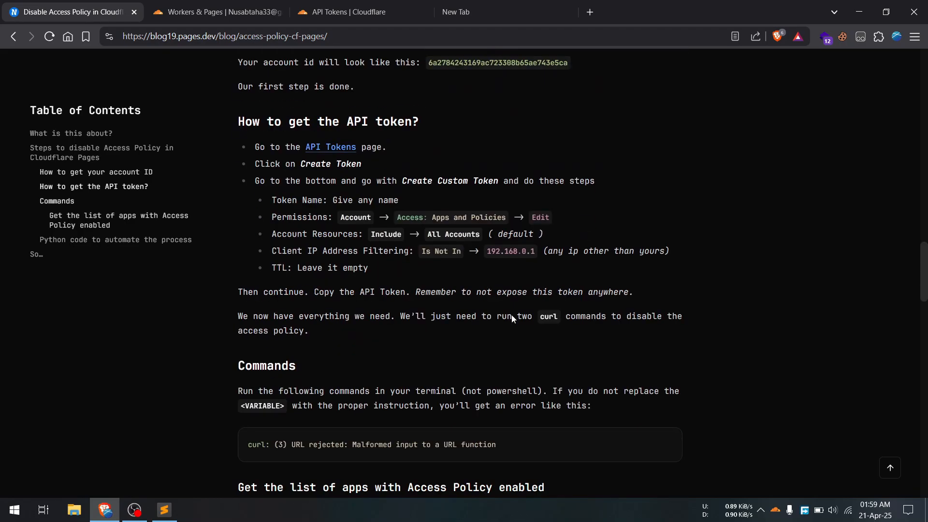
pyautogui.scroll(6, 509, 316)
pyautogui.scroll(4, 657, 145)
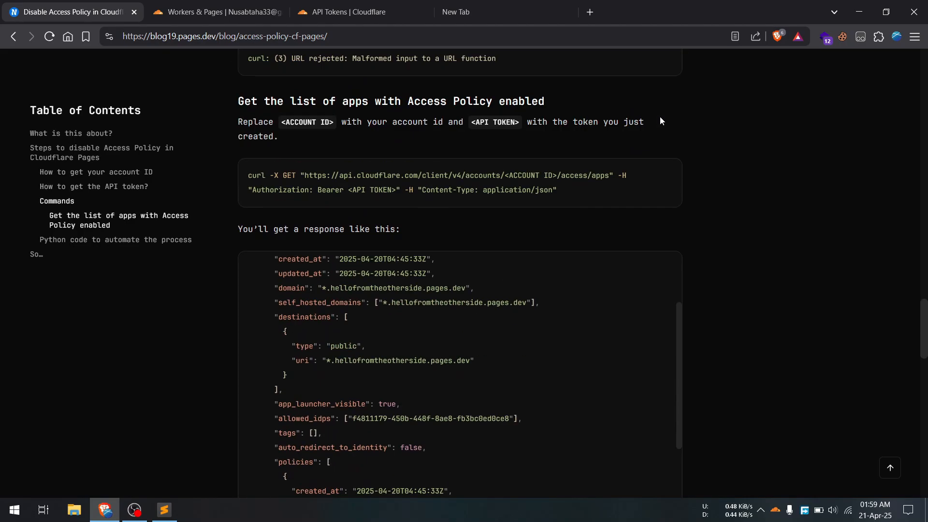
pyautogui.scroll(-1, 653, 180)
pyautogui.moveTo(569, 257); pyautogui.dragTo(246, 241)
pyautogui.hotkey('ctrl', 'c')
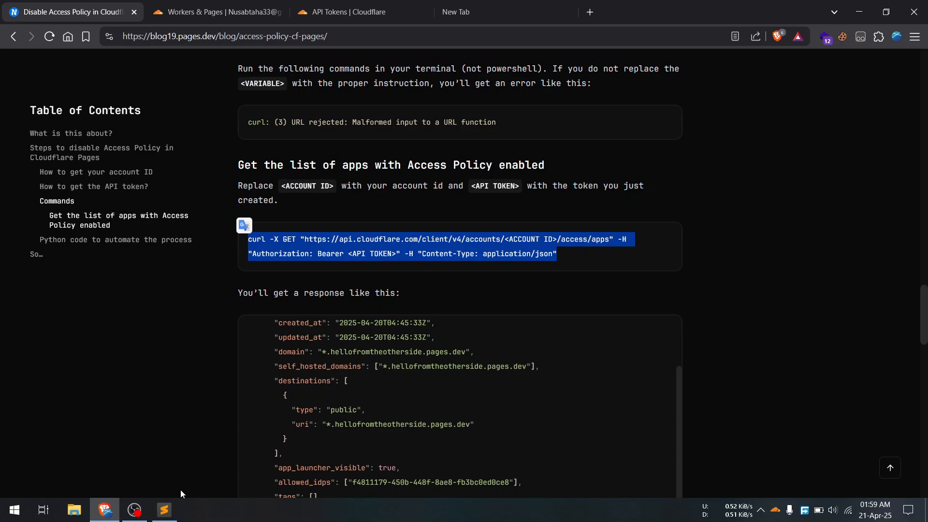
# Paste the command into solve.py in Sublime Text, replace <ACCOUNT ID> with the saved account ID, and save the file
pyautogui.click(164, 510)
pyautogui.hotkey('ctrl', 'v')
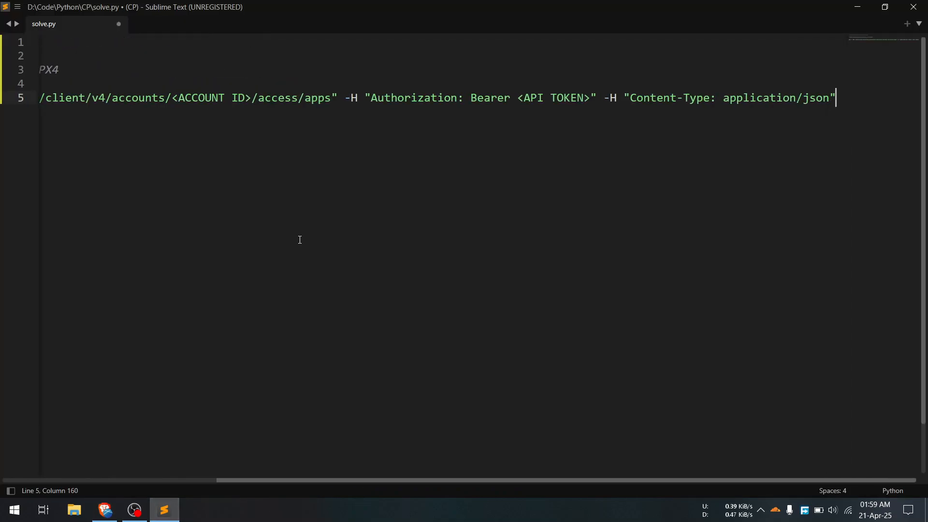
pyautogui.hscroll(-5, 378, 169)
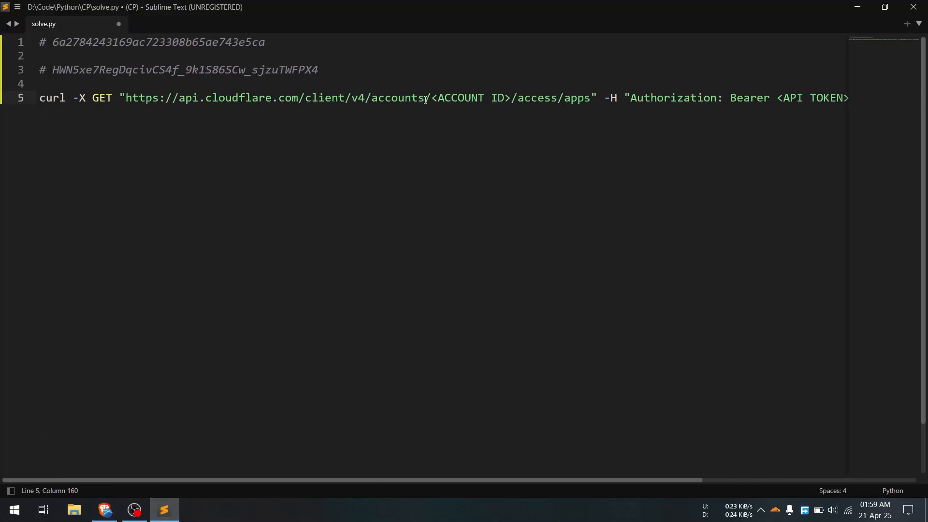
pyautogui.moveTo(513, 97); pyautogui.dragTo(431, 98)
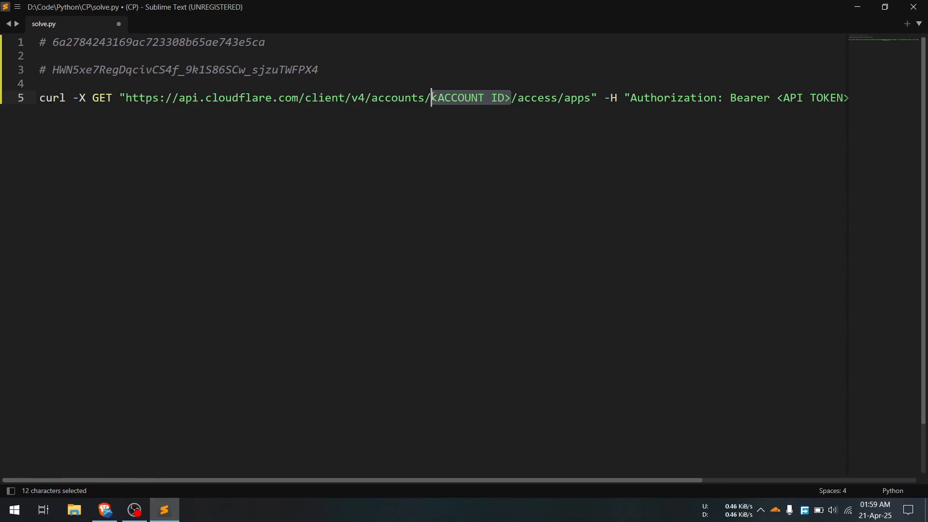
pyautogui.doubleClick(228, 42)
pyautogui.hotkey('ctrl', 'c')
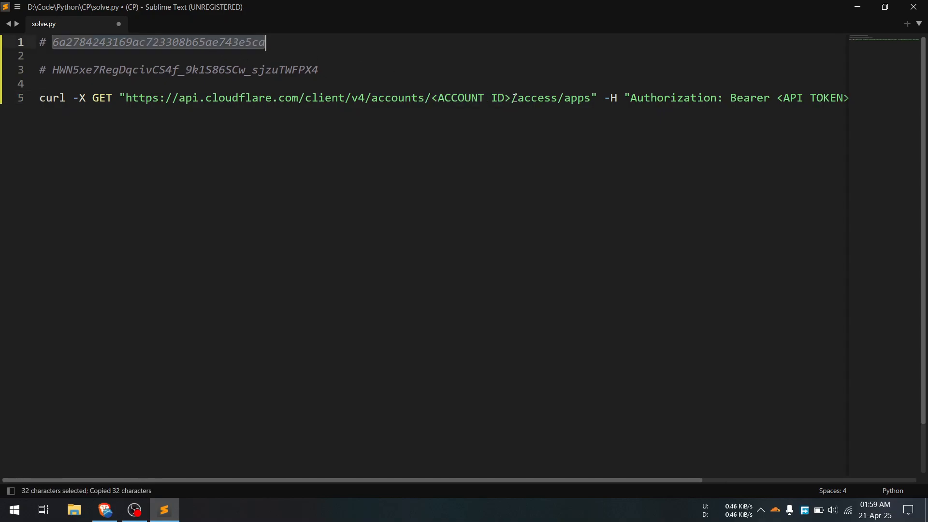
pyautogui.moveTo(514, 98); pyautogui.dragTo(432, 98)
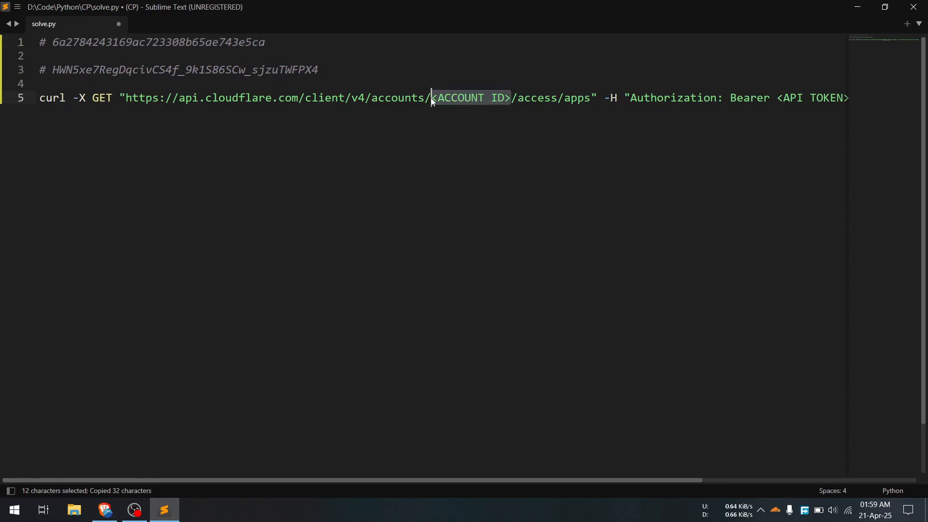
pyautogui.hotkey('ctrl', 'v')
pyautogui.hotkey('ctrl', 's')
# Replace the <API TOKEN> placeholder in the curl command with the saved API token, save solve.py, and dismiss the purchase prompt
pyautogui.doubleClick(307, 69)
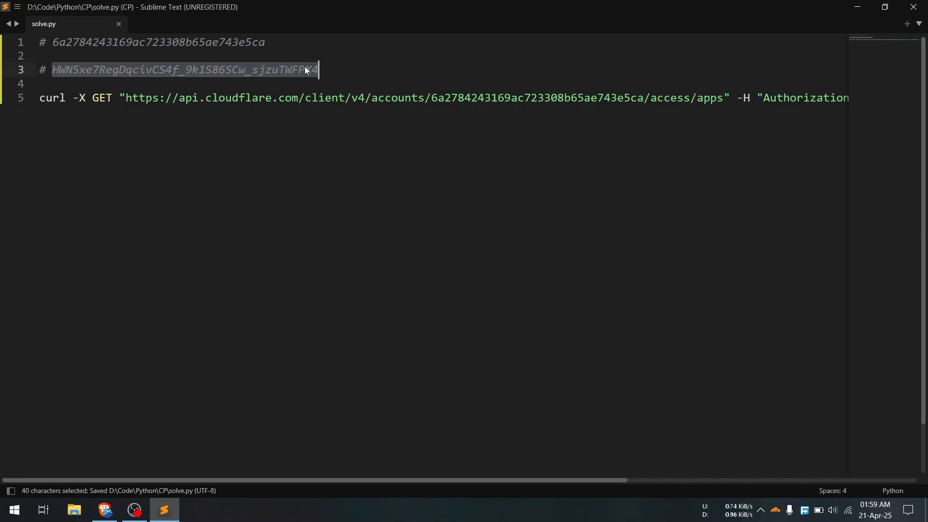
pyautogui.hotkey('ctrl', 'c')
pyautogui.hscroll(10, 390, 85)
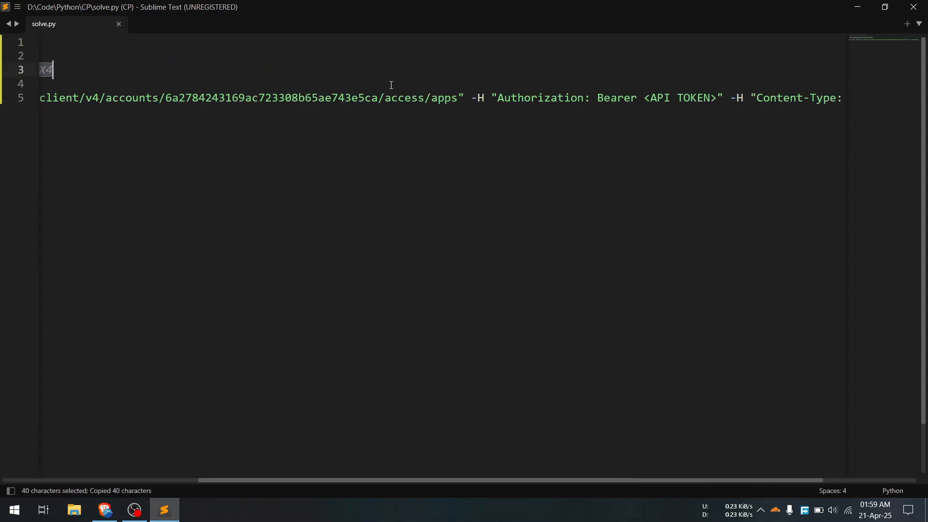
pyautogui.moveTo(638, 99); pyautogui.dragTo(566, 99)
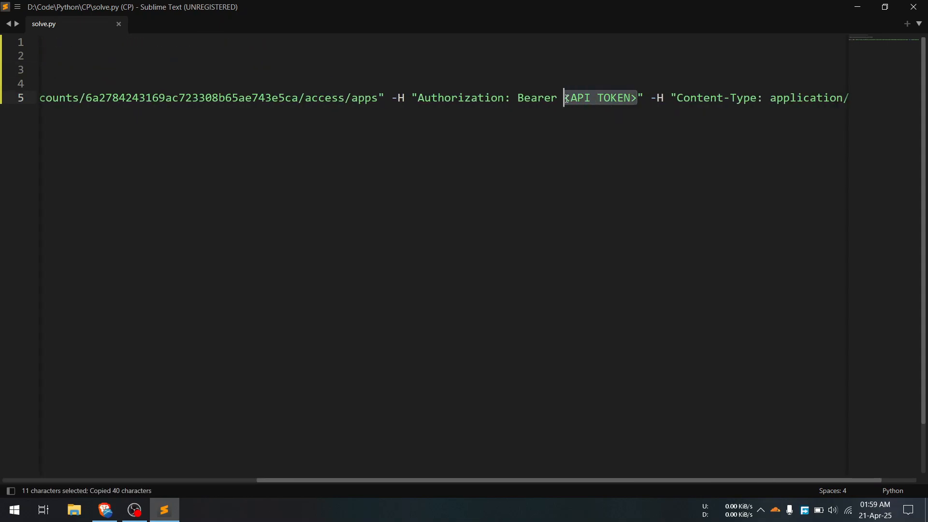
pyautogui.hotkey('ctrl', 'v')
pyautogui.hotkey('ctrl', 's')
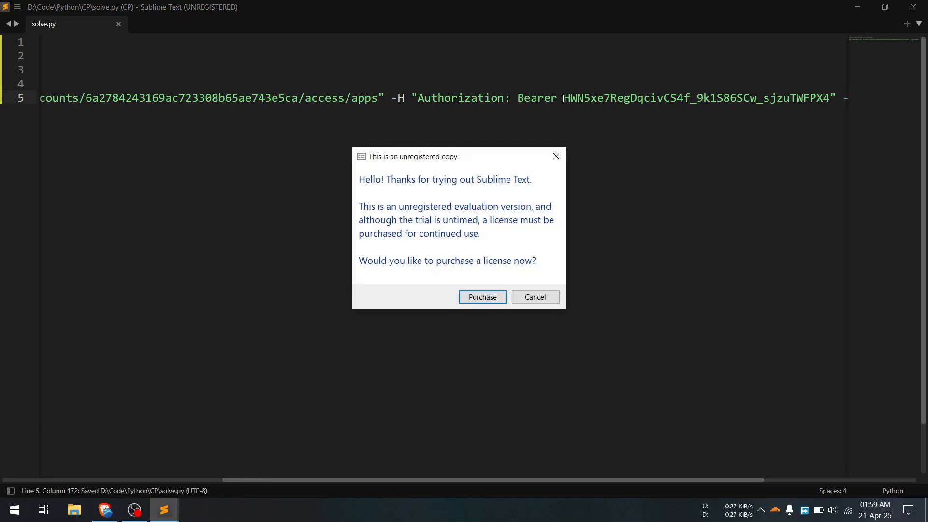
pyautogui.click(528, 295)
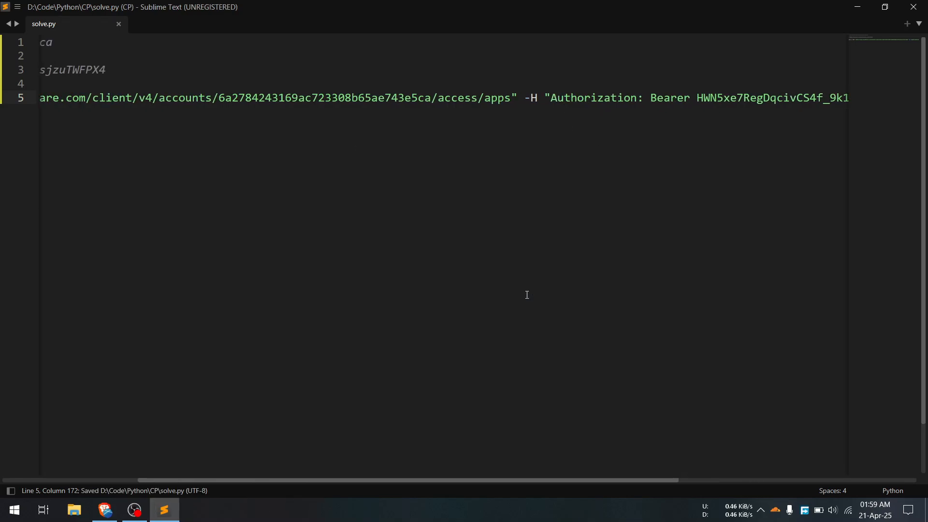
# Copy the completed curl command, including its API token, from solve.py and run it in a new Command Prompt window
pyautogui.press('Home')
pyautogui.hotkey('shift', 'End')
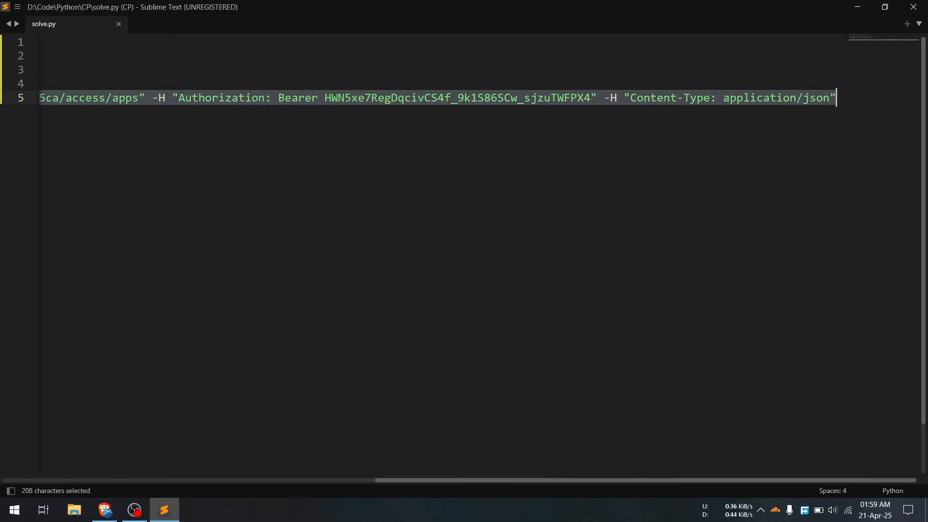
pyautogui.hotkey('ctrl', 'c')
pyautogui.hscroll(-10, 525, 300)
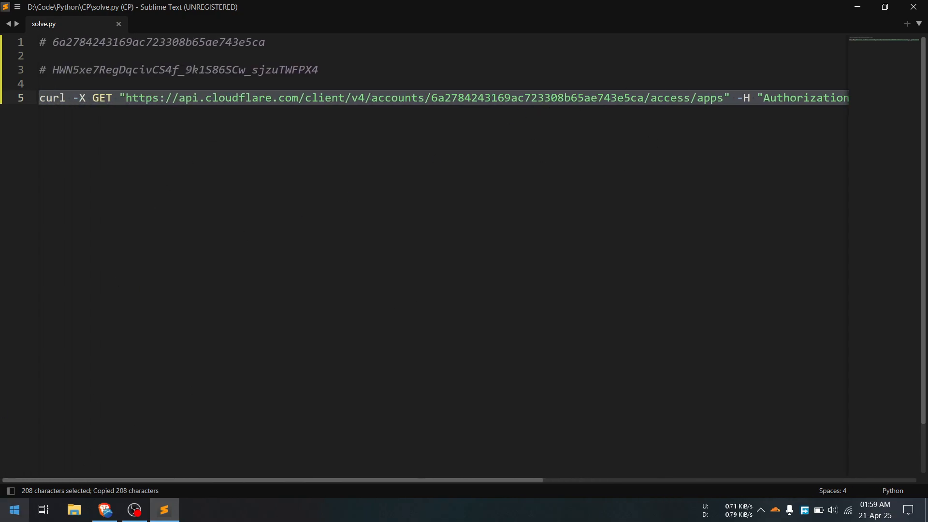
pyautogui.click(14, 509)
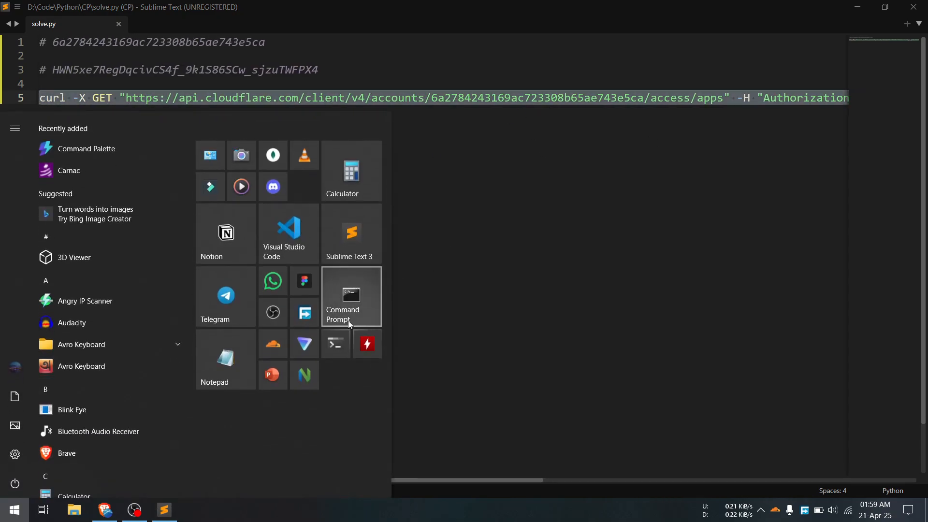
pyautogui.click(343, 304)
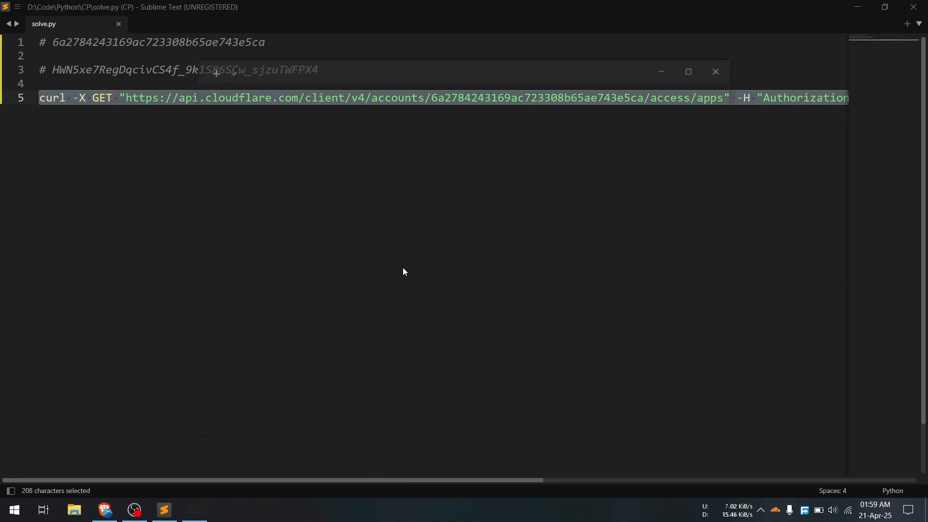
pyautogui.hotkey('ctrl', 'v')
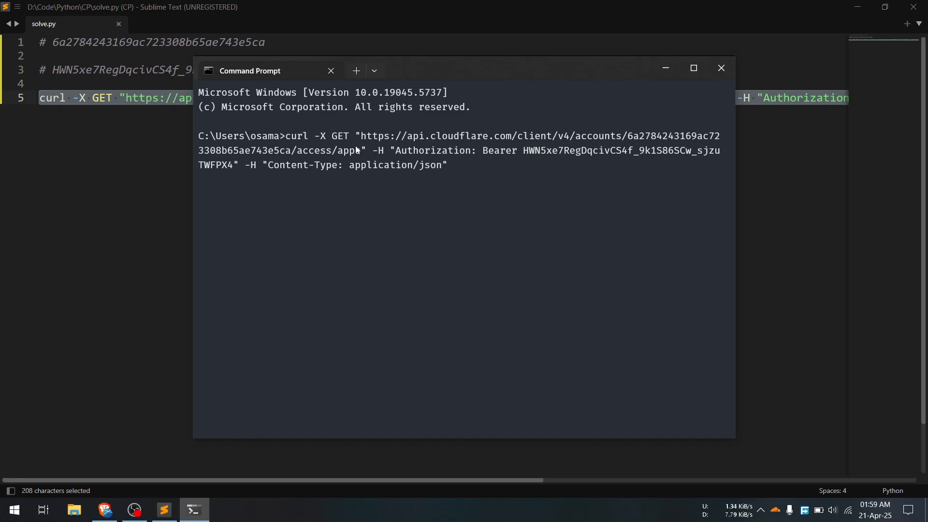
pyautogui.press('Return')
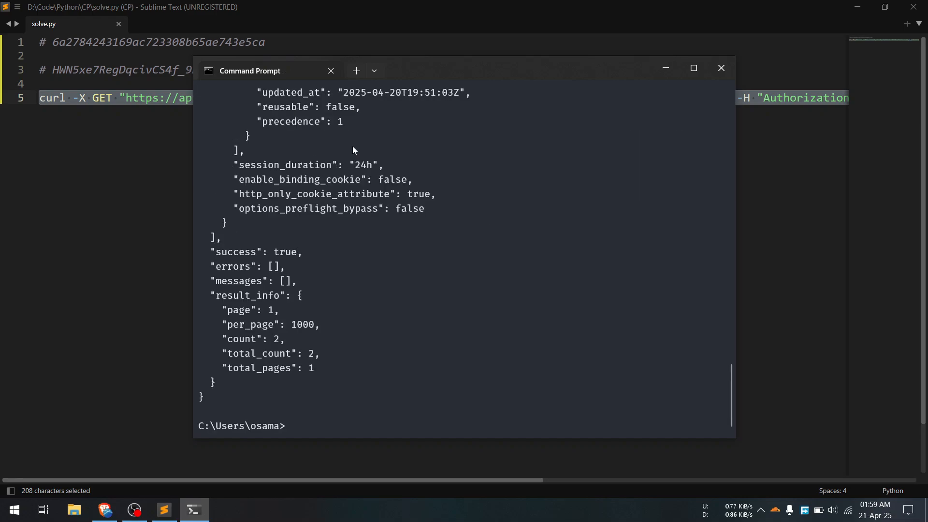
# Maximize the Command Prompt window and examine the whole JSON response listing the Access apps
pyautogui.press('super+Up')
pyautogui.scroll(12, 341, 152)
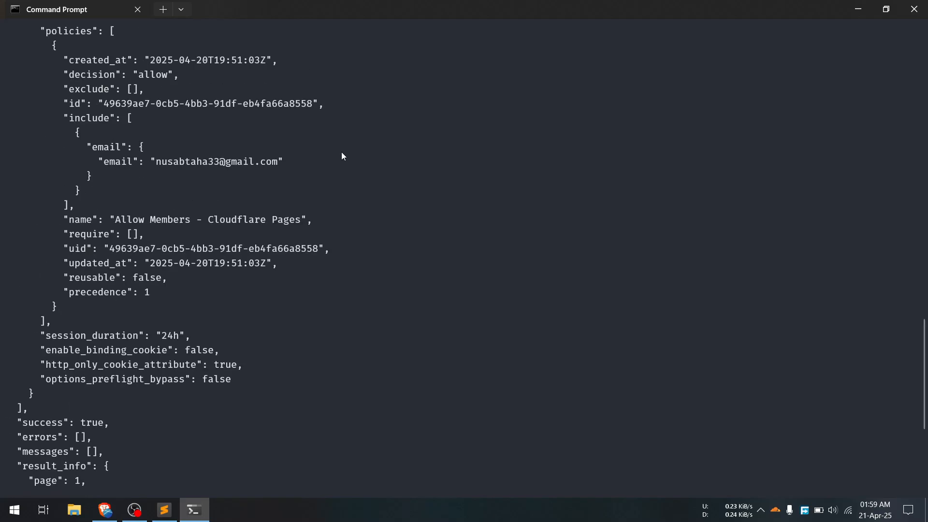
pyautogui.scroll(15, 316, 227)
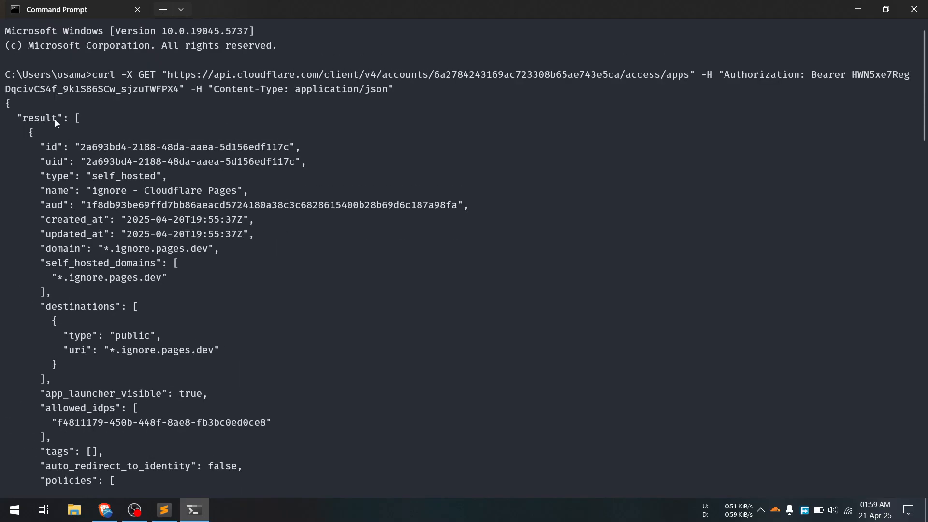
pyautogui.moveTo(8, 101); pyautogui.dragTo(119, 339)
pyautogui.scroll(-13, 175, 219)
pyautogui.hotkey('ctrl', 'c')
pyautogui.scroll(19, 116, 342)
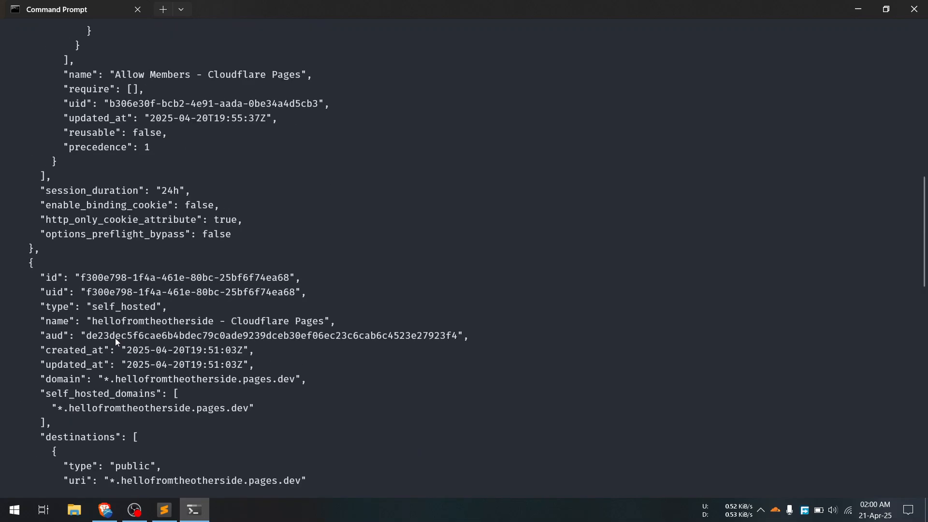
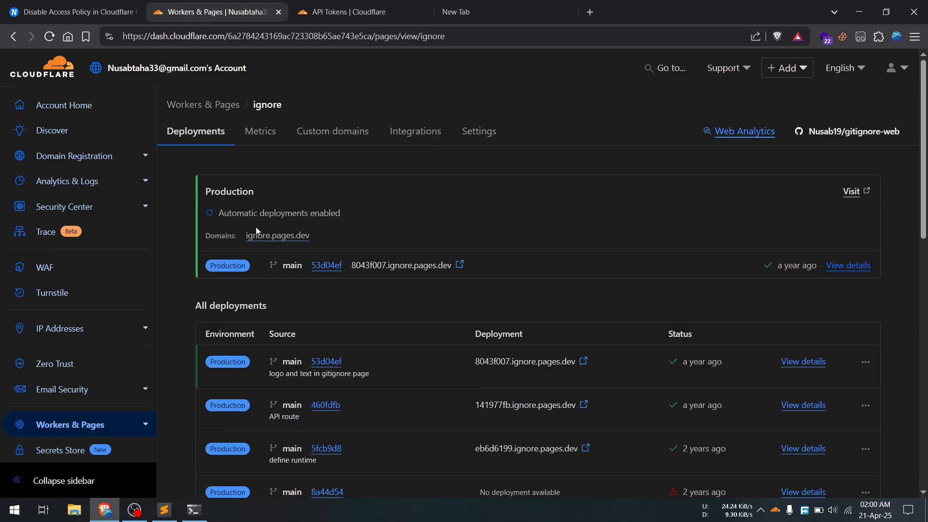
# Return to the Command Prompt response, locate the *.ignore.pages.dev app entry, and copy its uid value
pyautogui.hotkey('alt', 'Tab')
pyautogui.click(194, 510)
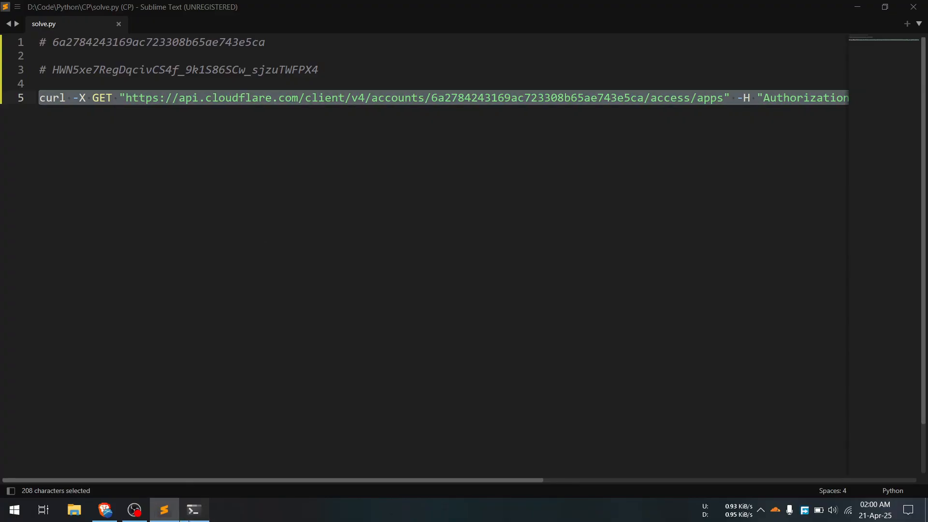
pyautogui.scroll(9, 184, 276)
pyautogui.moveTo(100, 162); pyautogui.dragTo(169, 164)
pyautogui.scroll(4, 163, 164)
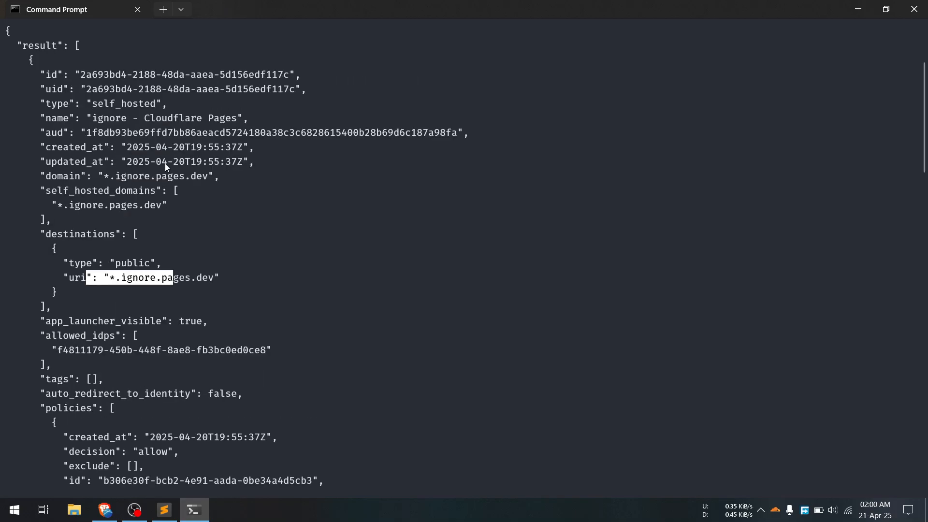
pyautogui.click(61, 164)
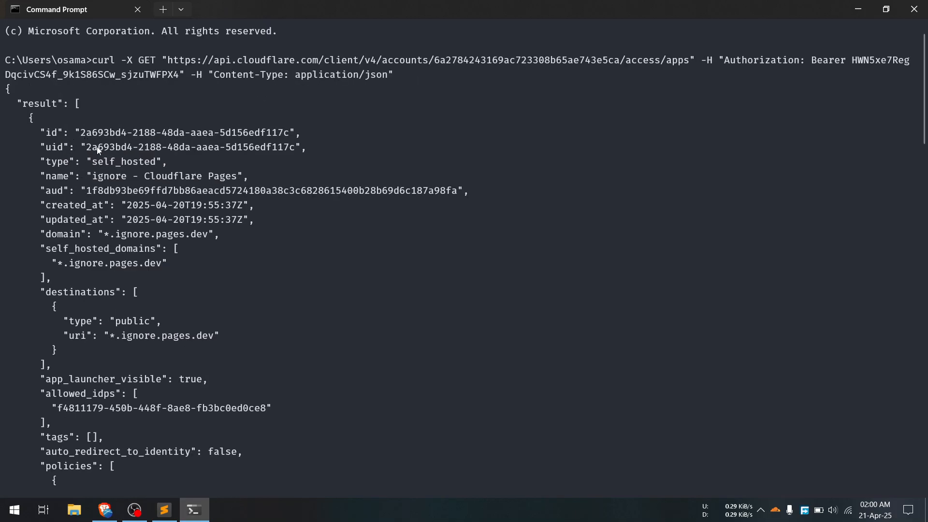
pyautogui.moveTo(86, 147); pyautogui.dragTo(292, 147)
pyautogui.hotkey('ctrl', 'c')
# Switch to Sublime Text, paste the app uid as a # comment below the API token in solve.py, and save the file
pyautogui.hotkey('alt', 'Tab')
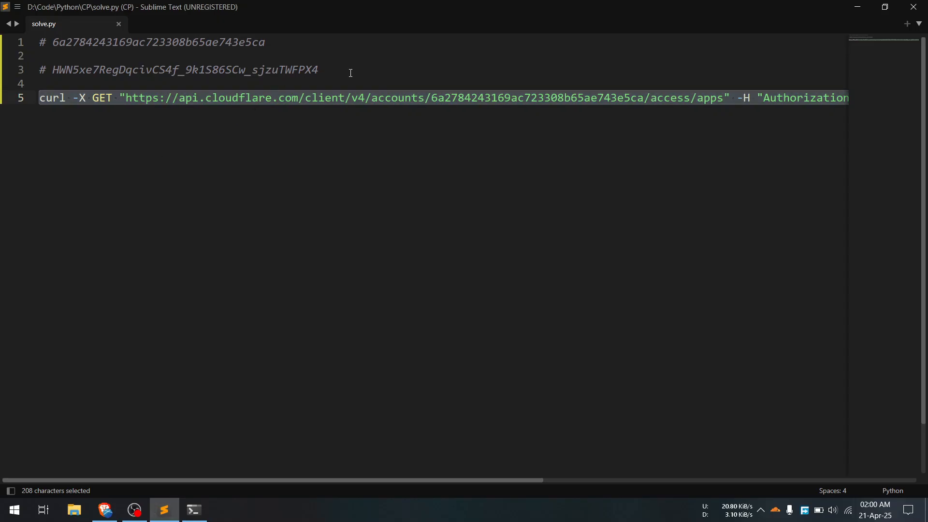
pyautogui.click(347, 70)
pyautogui.press('Return')
pyautogui.press('Return')
pyautogui.write('#')
pyautogui.hotkey('ctrl', 'v')
pyautogui.hotkey('ctrl', 's')
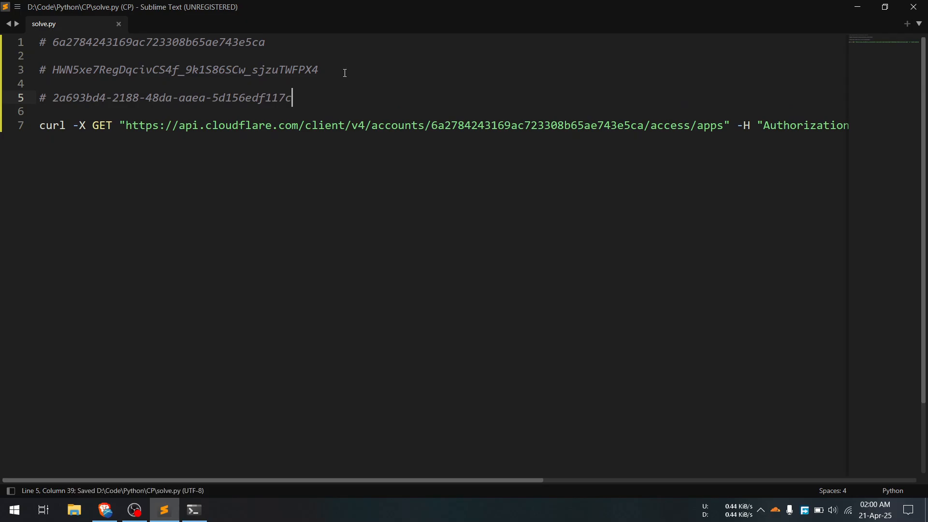
pyautogui.click(346, 125)
pyautogui.press('Return')
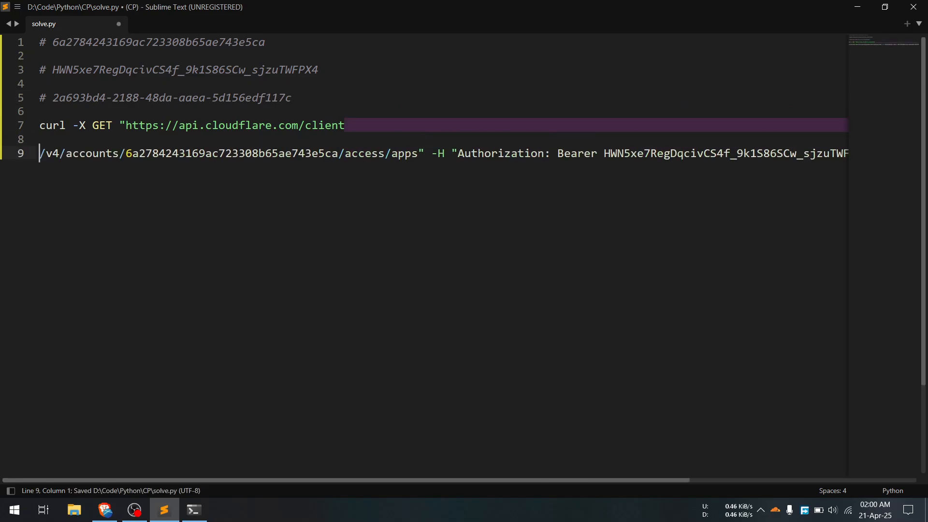
pyautogui.hotkey('ctrl', 'z')
pyautogui.hotkey('ctrl', 'z')
pyautogui.hotkey('ctrl', 'v')
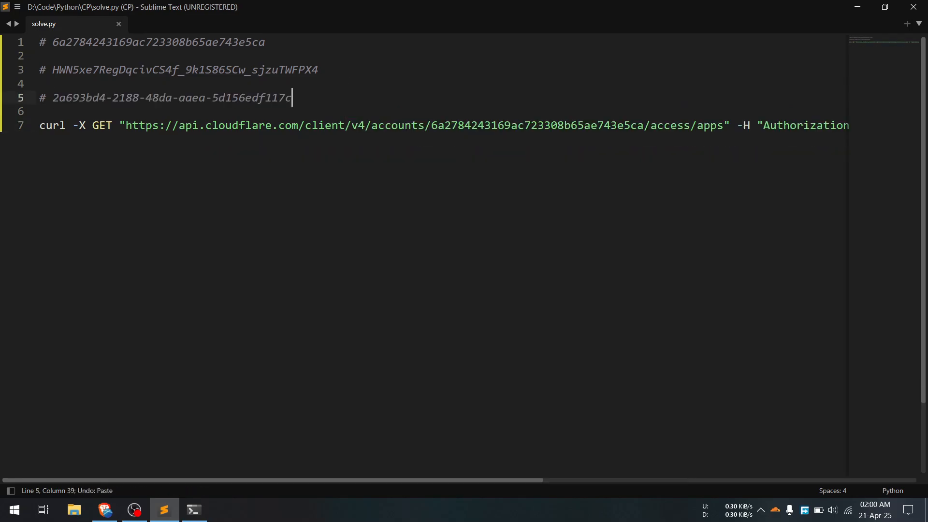
# Copy the curl DELETE command template from the access-policy blog article in the browser and paste it below the GET command in solve.py
pyautogui.hotkey('ctrl', 'End')
pyautogui.press('Return')
pyautogui.press('Return')
pyautogui.press('Return')
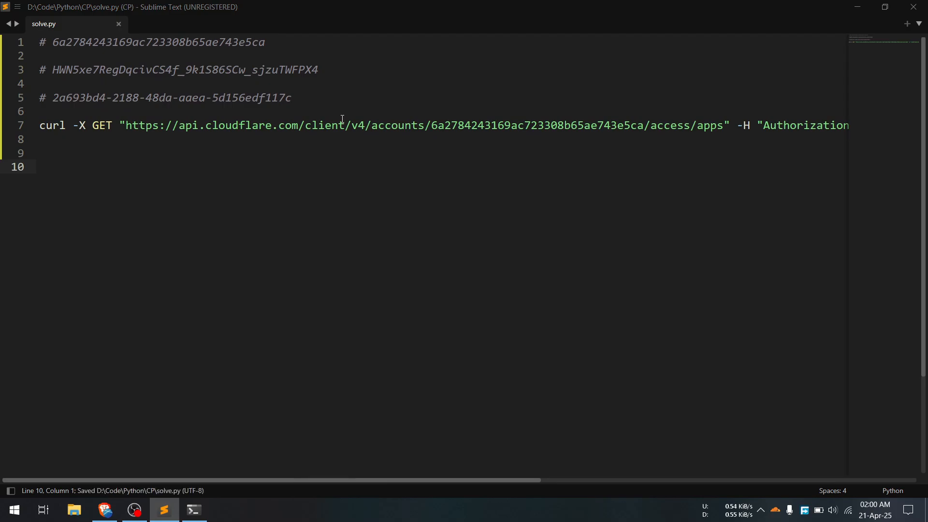
pyautogui.hotkey('alt', 'Tab')
pyautogui.hotkey('alt', 'Tab')
pyautogui.click(137, 10)
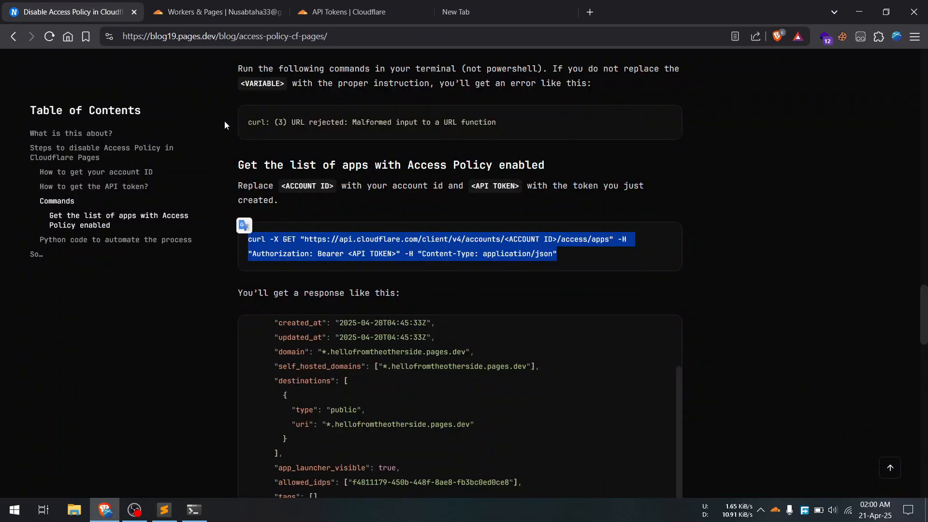
pyautogui.scroll(-12, 343, 224)
pyautogui.scroll(2, 323, 166)
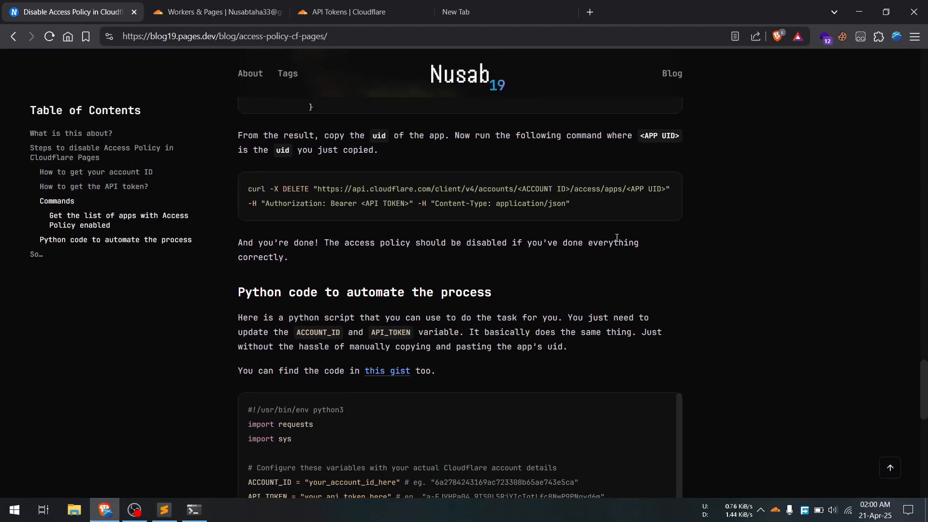
pyautogui.moveTo(572, 204); pyautogui.dragTo(249, 190)
pyautogui.hotkey('ctrl', 'c')
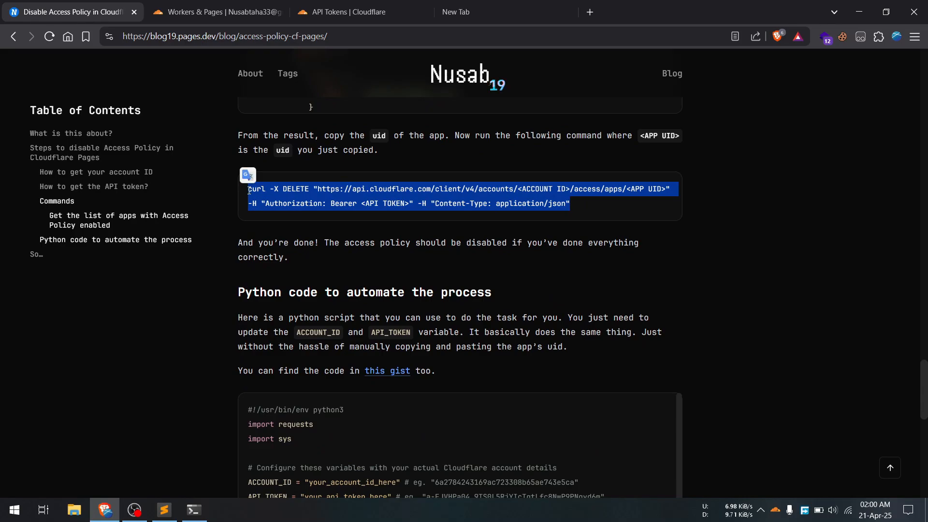
pyautogui.hotkey('alt', 'Tab')
pyautogui.hotkey('ctrl', 'v')
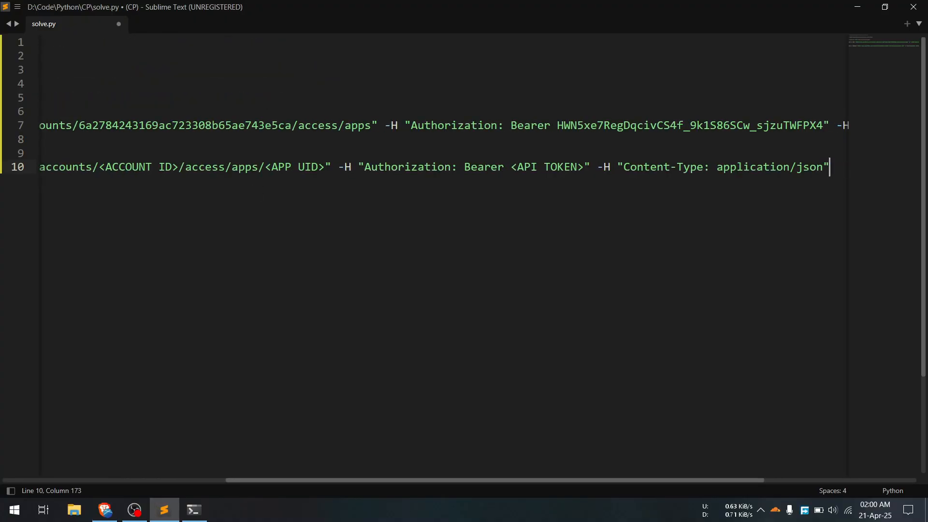
# Replace the <API TOKEN> placeholder in the DELETE command with the API token from the GET command, and save the file
pyautogui.click(584, 166)
pyautogui.doubleClick(599, 131)
pyautogui.hotkey('ctrl', 'c')
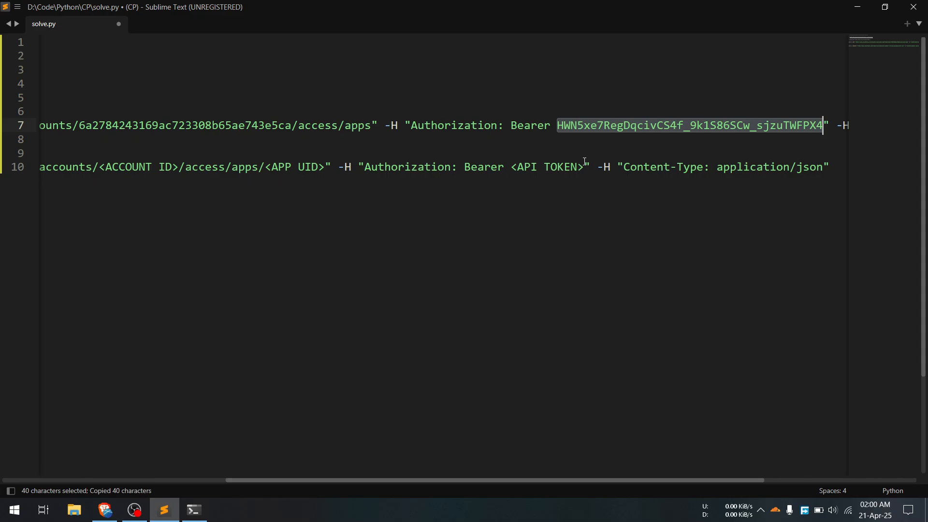
pyautogui.moveTo(584, 167); pyautogui.dragTo(512, 167)
pyautogui.hotkey('ctrl', 'v')
pyautogui.hotkey('ctrl', 's')
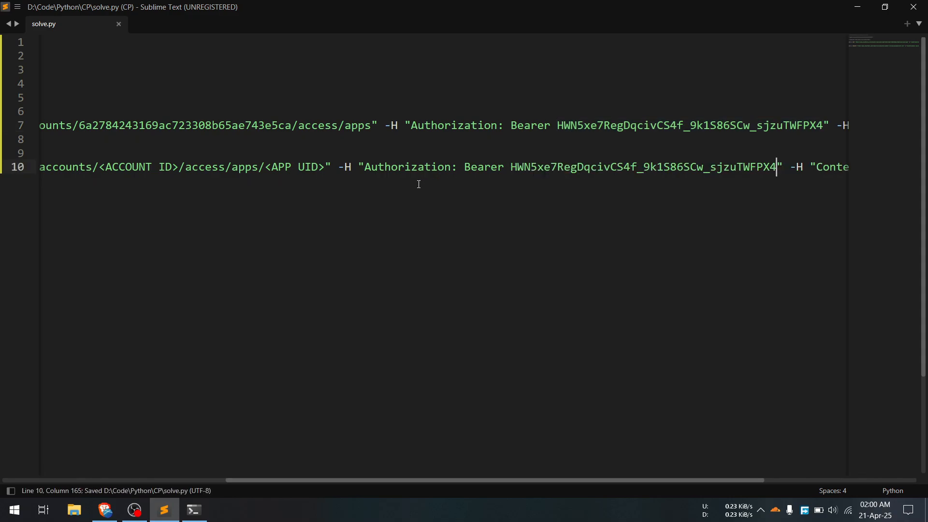
# Replace the <ACCOUNT ID> placeholder in the DELETE command with the account ID from the GET command, and save the file
pyautogui.hscroll(-2, 357, 184)
pyautogui.hscroll(-3, 356, 184)
pyautogui.doubleClick(302, 132)
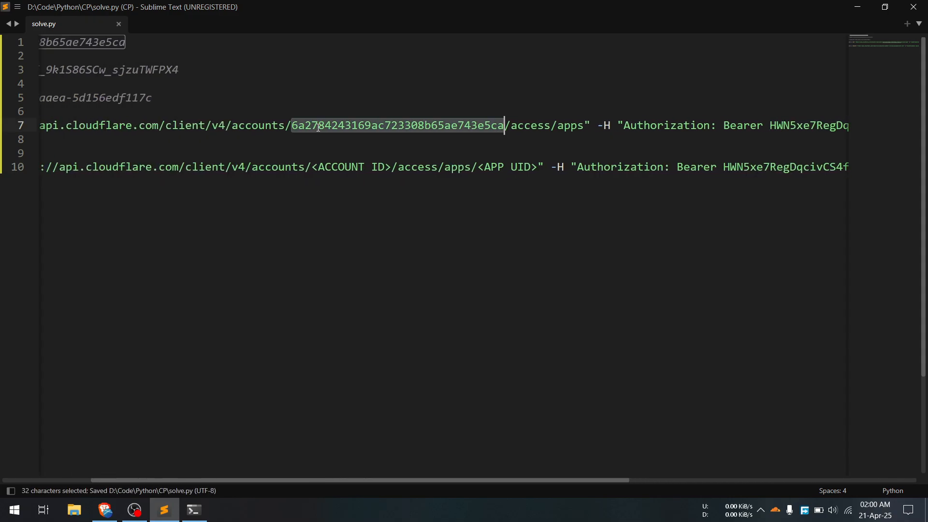
pyautogui.hotkey('ctrl', 'c')
pyautogui.moveTo(392, 166); pyautogui.dragTo(311, 165)
pyautogui.hotkey('ctrl', 'v')
pyautogui.hotkey('ctrl', 's')
# Replace the <APP UID> placeholder in the DELETE command with the uid from the third comment, and save the file
pyautogui.moveTo(609, 166); pyautogui.dragTo(669, 167)
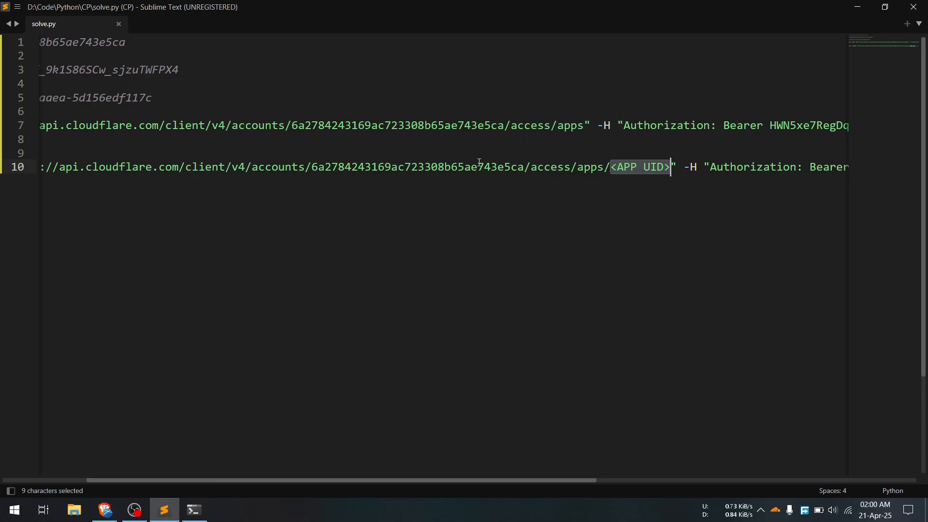
pyautogui.hscroll(-3, 479, 162)
pyautogui.moveTo(290, 98); pyautogui.dragTo(53, 97)
pyautogui.hotkey('ctrl', 'c')
pyautogui.hscroll(3, 575, 179)
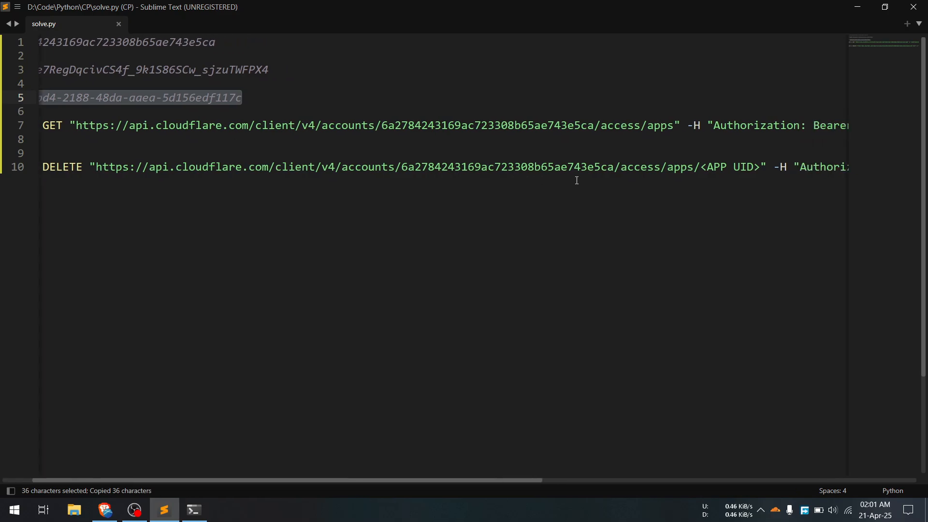
pyautogui.moveTo(733, 166); pyautogui.dragTo(672, 162)
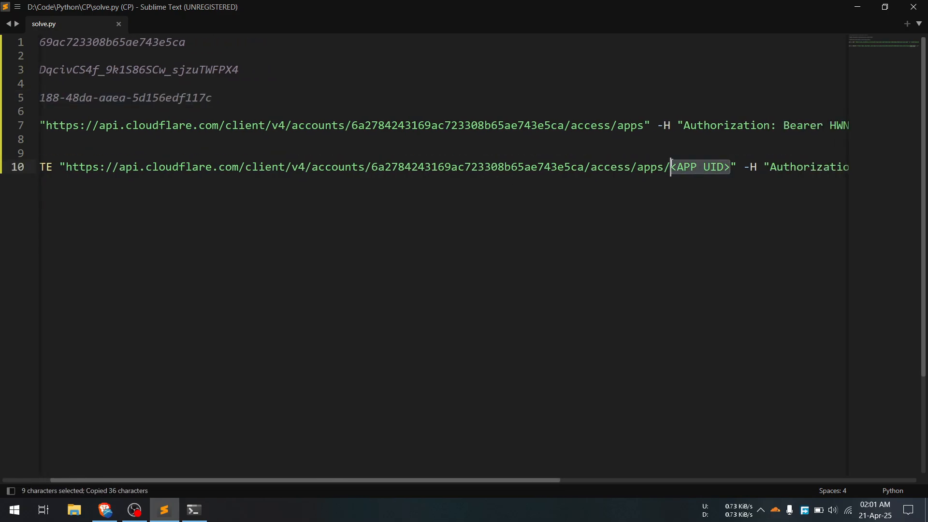
pyautogui.hotkey('ctrl', 'v')
pyautogui.hotkey('ctrl', 's')
# Copy the completed curl DELETE command, including its API token, from solve.py and run it in Command Prompt
pyautogui.click(358, 167)
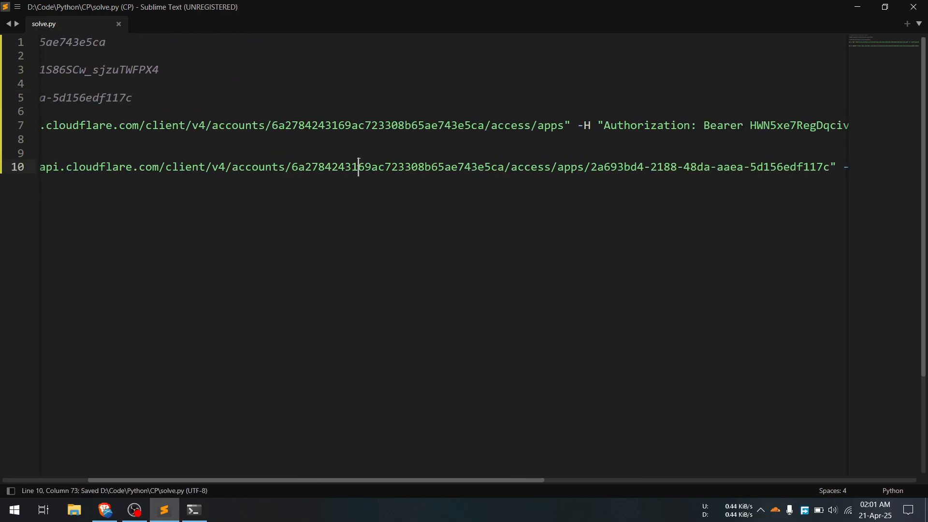
pyautogui.press('Home')
pyautogui.hotkey('shift', 'End')
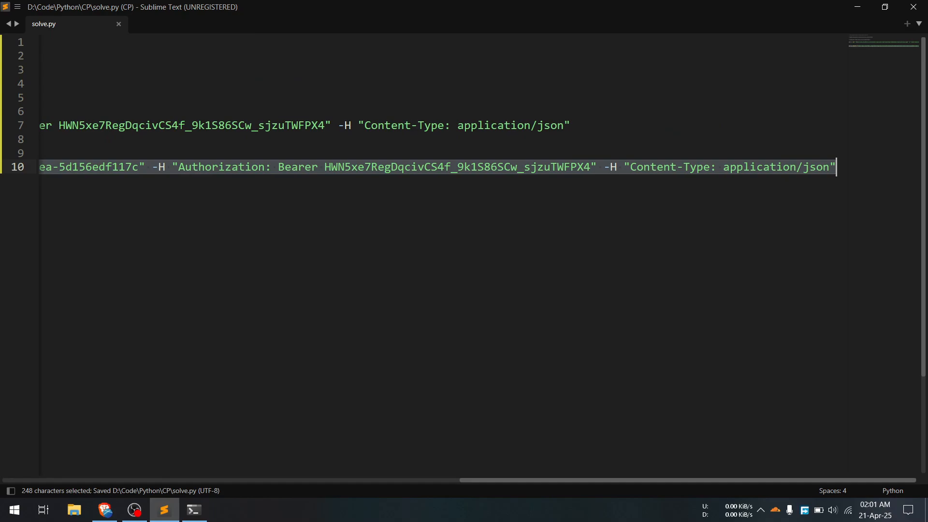
pyautogui.hotkey('ctrl', 'c')
pyautogui.click(194, 510)
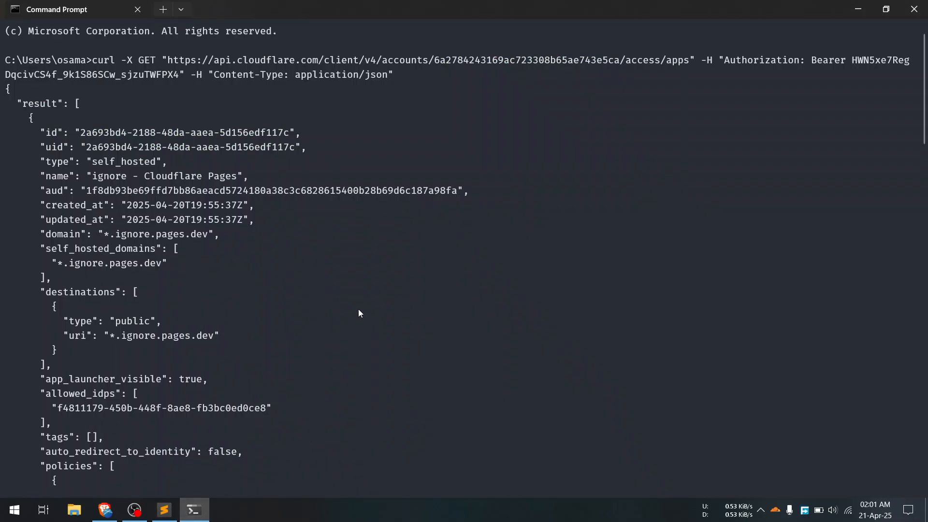
pyautogui.scroll(-15, 358, 307)
pyautogui.hotkey('ctrl', 'v')
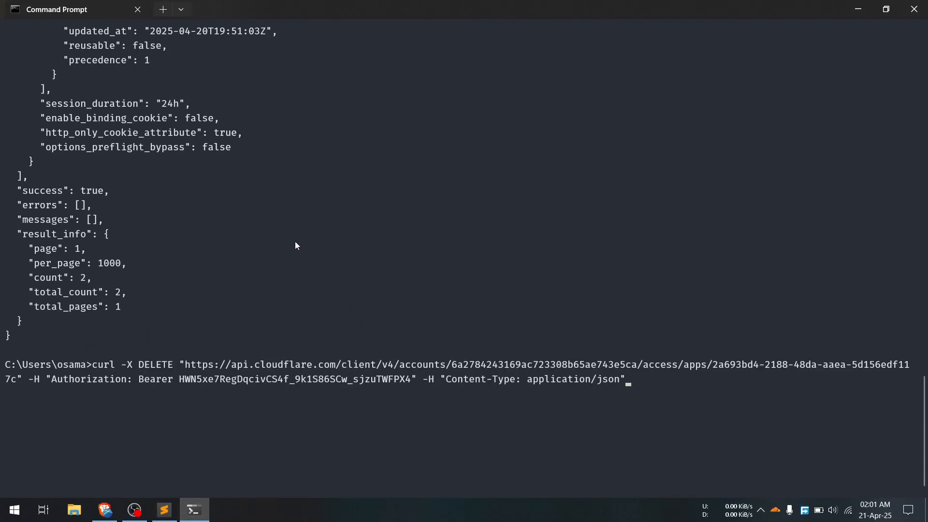
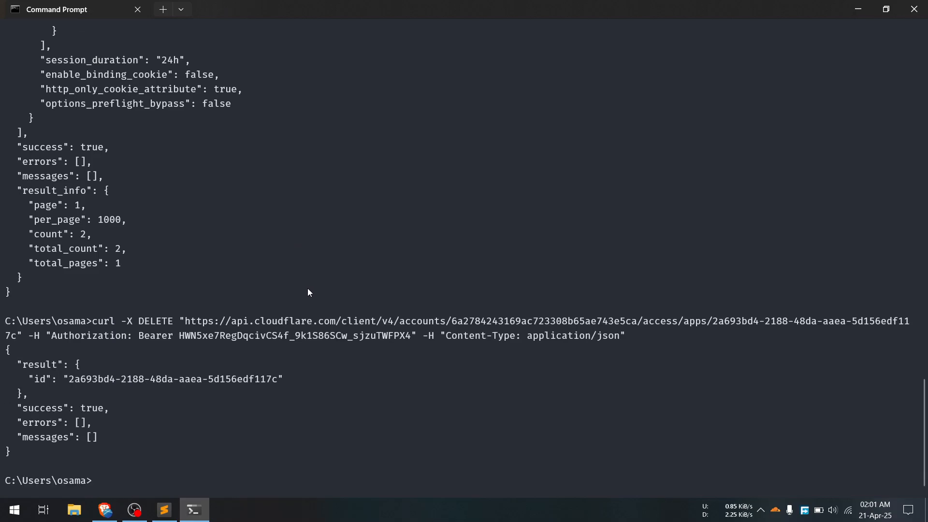
# Examine the JSON response to the DELETE command and copy its id entry
pyautogui.moveTo(6, 350); pyautogui.dragTo(125, 438)
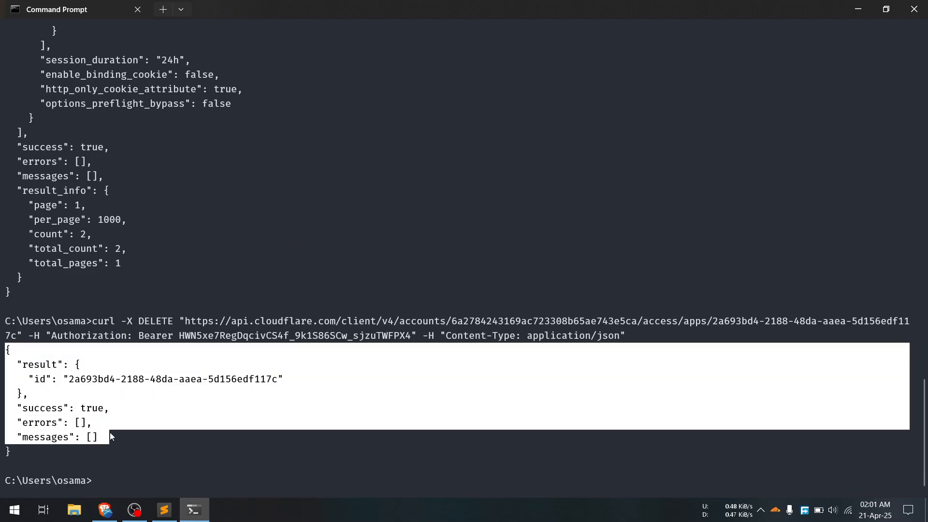
pyautogui.moveTo(40, 379); pyautogui.dragTo(289, 380)
pyautogui.hotkey('ctrl', 'c')
# Switch to the browser and check the Access policy entry in the ignore project's Cloudflare Pages settings
pyautogui.click(105, 510)
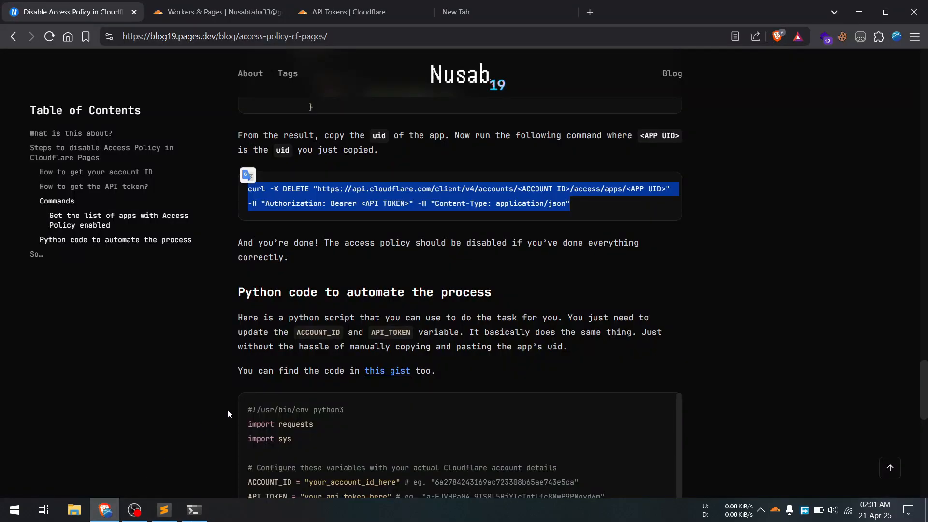
pyautogui.click(215, 11)
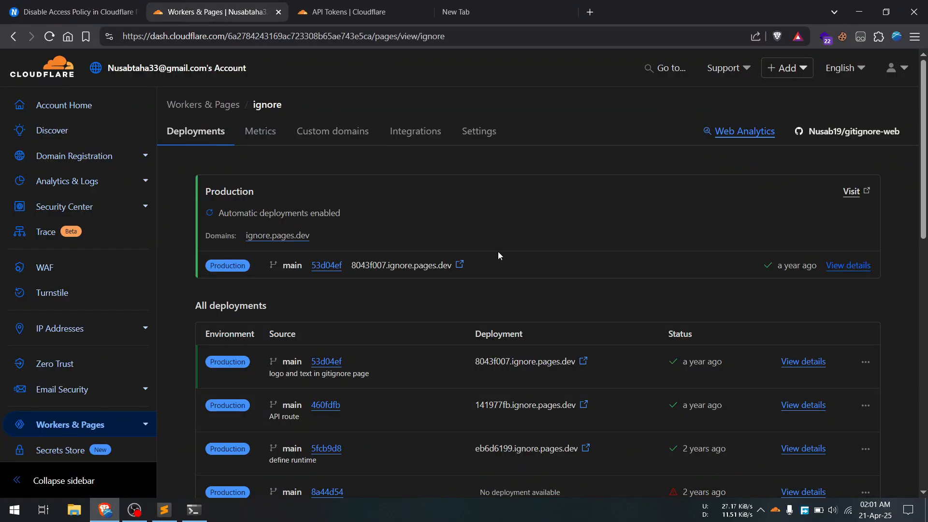
pyautogui.click(479, 131)
pyautogui.scroll(-10, 784, 210)
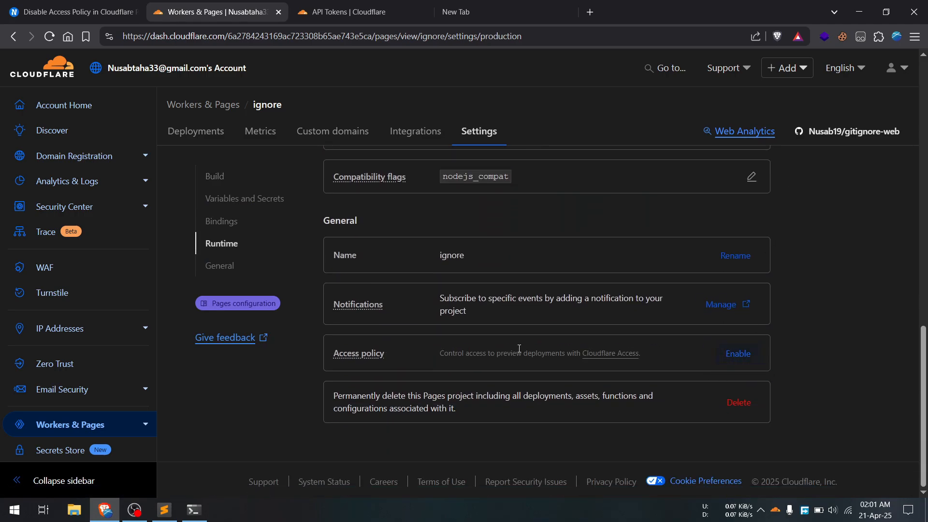
pyautogui.moveTo(476, 353); pyautogui.dragTo(593, 354)
# Open the 8043f007.ignore.pages.dev deployment from the project's deployments list to check its access, and close the page again
pyautogui.click(200, 136)
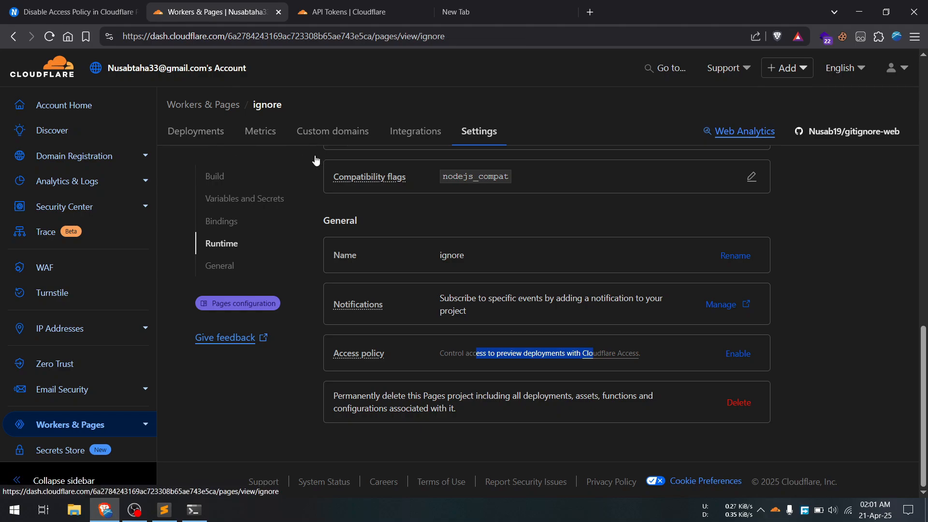
pyautogui.click(585, 362)
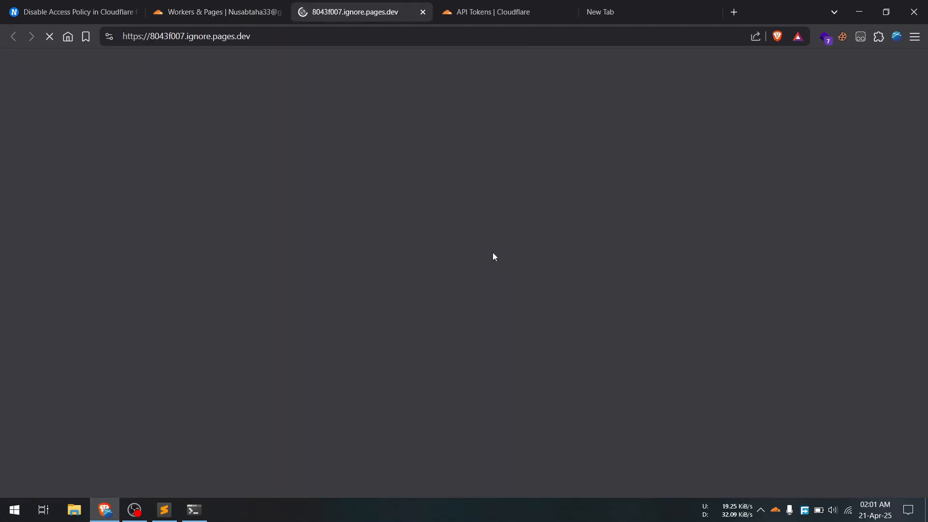
pyautogui.moveTo(404, 183); pyautogui.dragTo(558, 333)
pyautogui.click(558, 334)
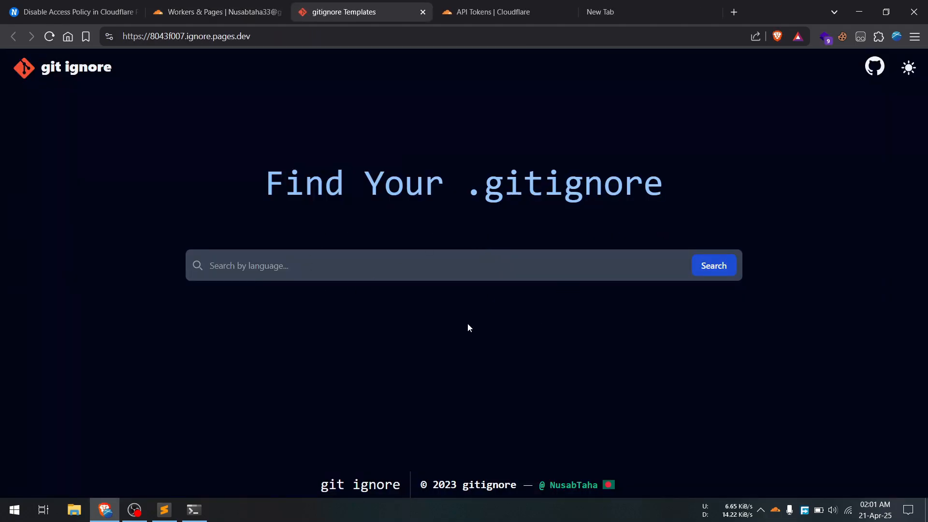
pyautogui.hotkey('ctrl', 'w')
# Return to the ignore project's settings and recheck the Access policy entry in the General section
pyautogui.click(497, 139)
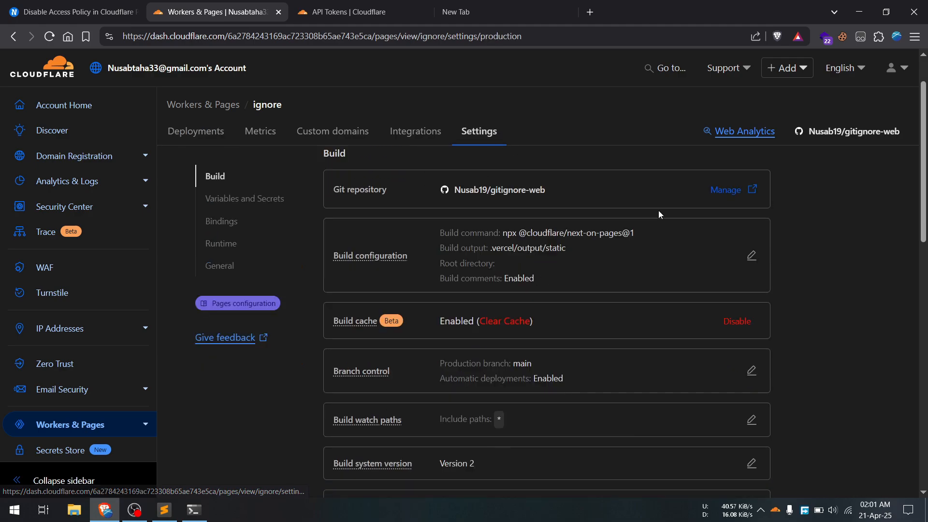
pyautogui.scroll(-10, 658, 210)
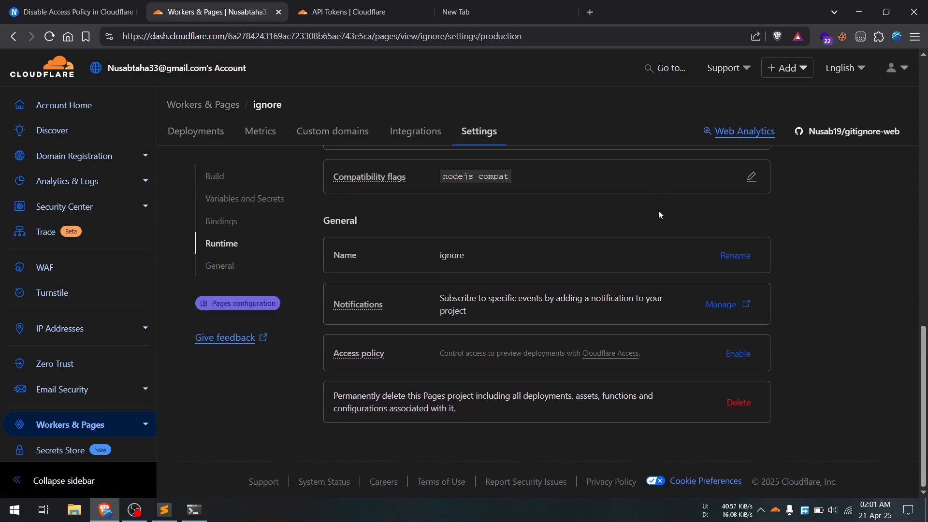
pyautogui.click(722, 345)
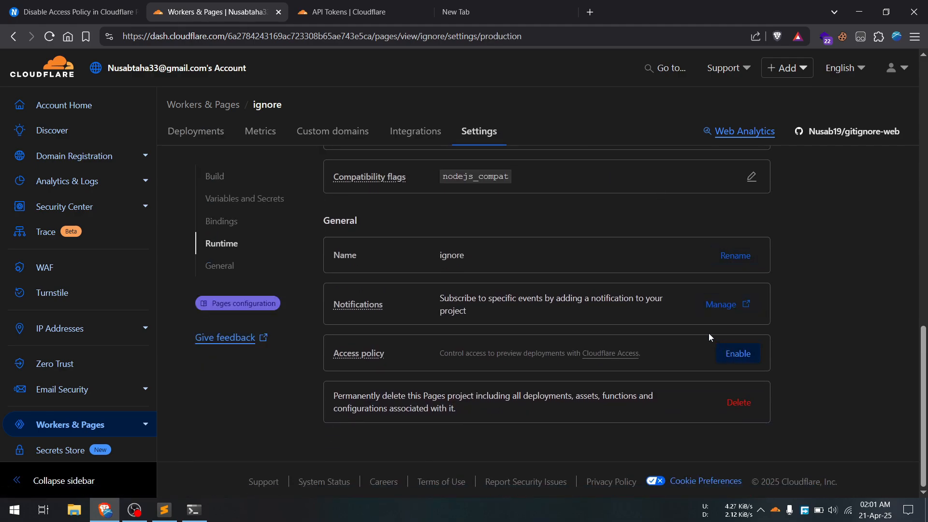
# Return to the blog article and copy the whole Python script that automates the process, from its shebang line through main()
pyautogui.click(94, 4)
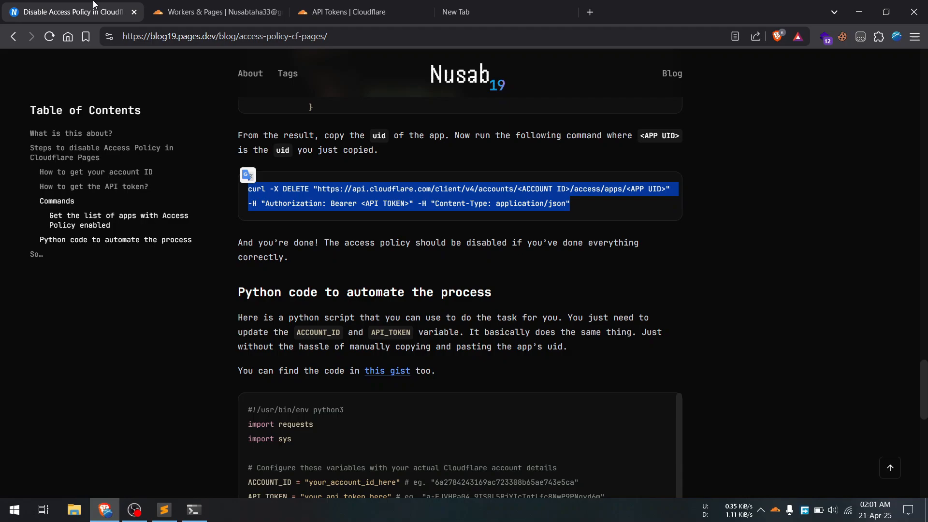
pyautogui.click(559, 283)
pyautogui.scroll(-10, 559, 284)
pyautogui.scroll(-10, 519, 302)
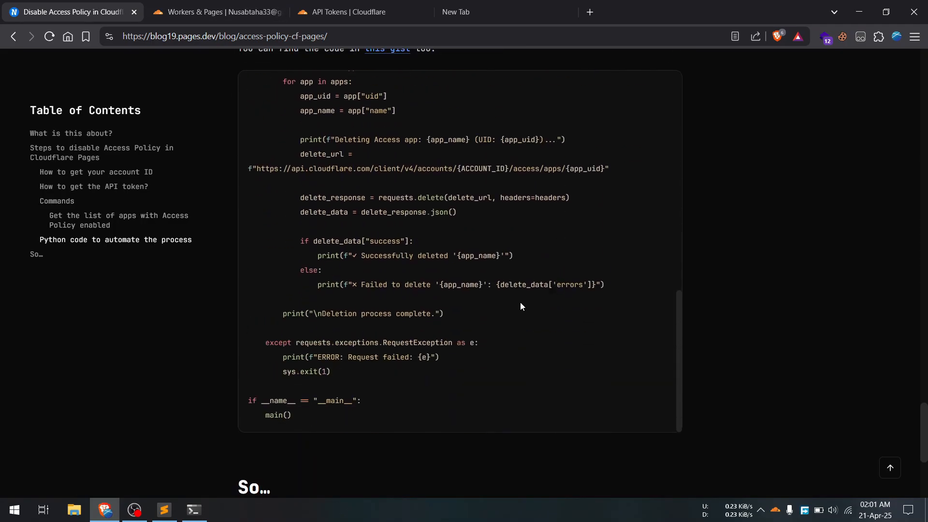
pyautogui.scroll(3, 394, 342)
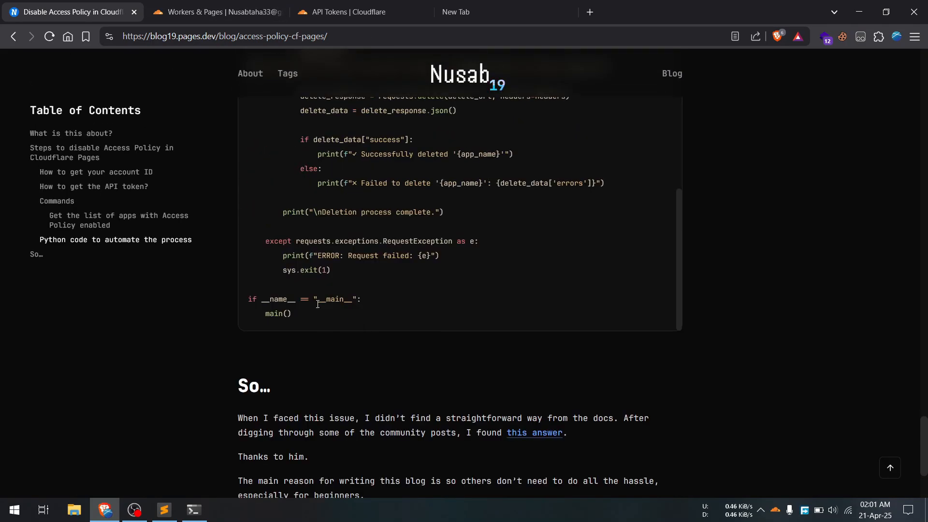
pyautogui.moveTo(315, 320); pyautogui.dragTo(251, 392)
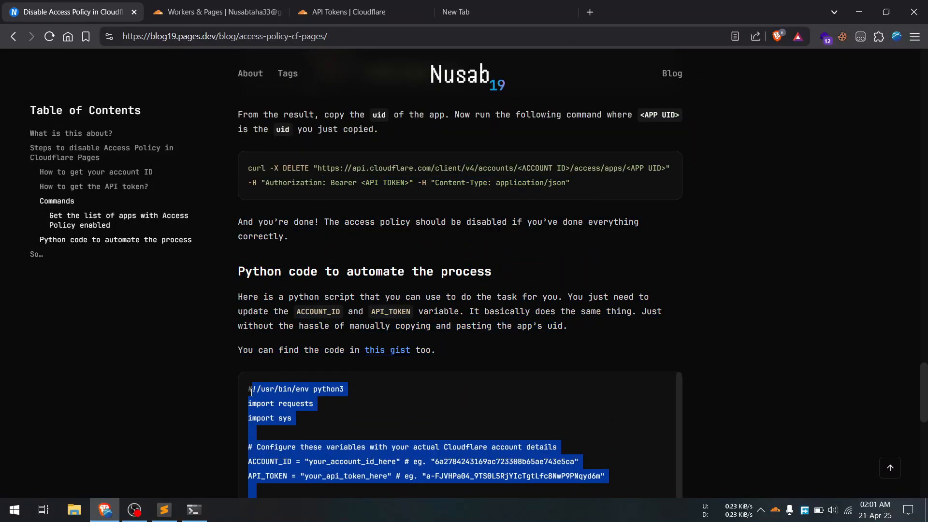
# Switch to Sublime Text and paste the Python script over the app uid comment and both curl commands in solve.py
pyautogui.click(164, 509)
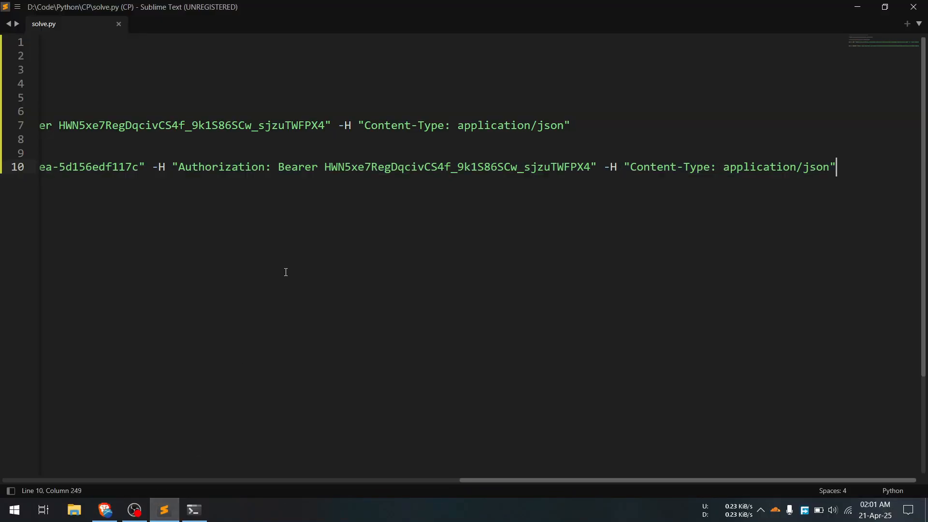
pyautogui.hscroll(-15, 296, 221)
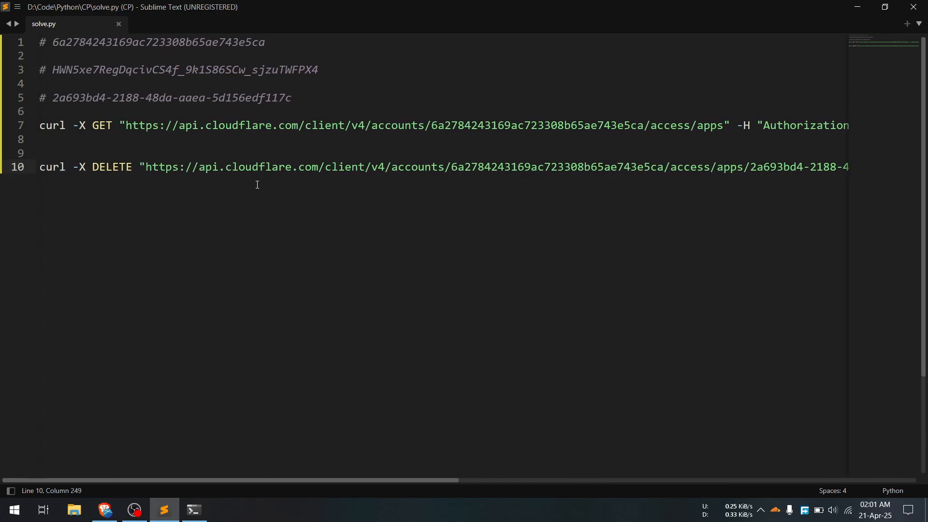
pyautogui.moveTo(86, 84); pyautogui.dragTo(177, 363)
pyautogui.hotkey('ctrl', 'v')
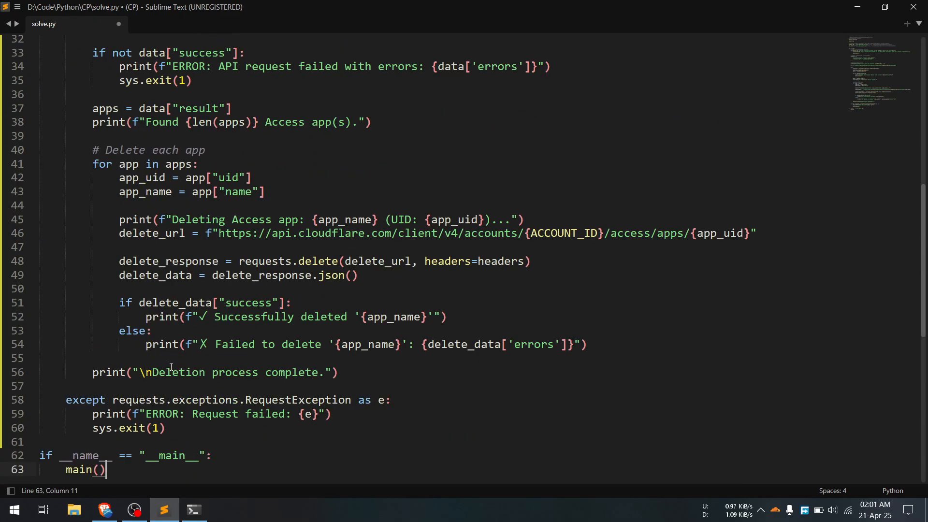
# Delete the #!/usr/bin/env python3 line, leave blank lines above import requests, and save solve.py
pyautogui.scroll(10, 134, 267)
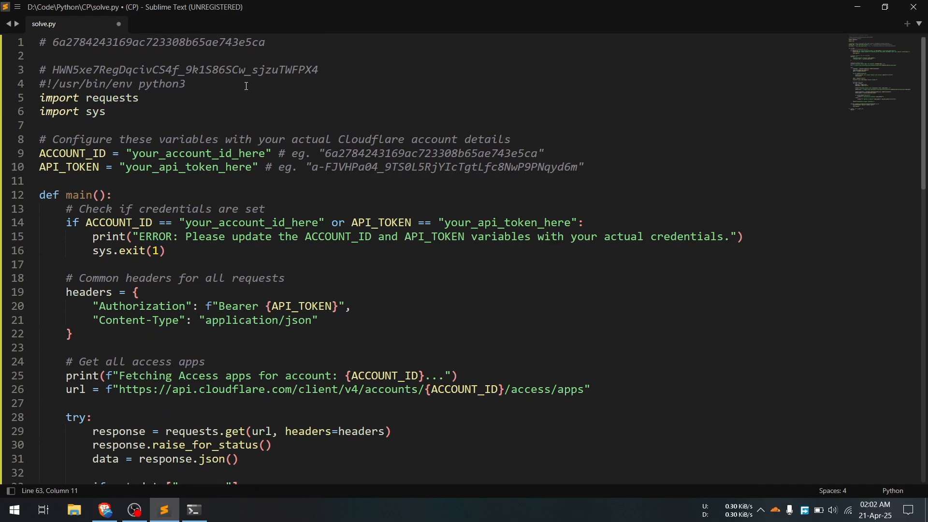
pyautogui.click(246, 86)
pyautogui.hotkey('shift', 'Home')
pyautogui.press('BackSpace')
pyautogui.press('Return')
pyautogui.hotkey('ctrl', 's')
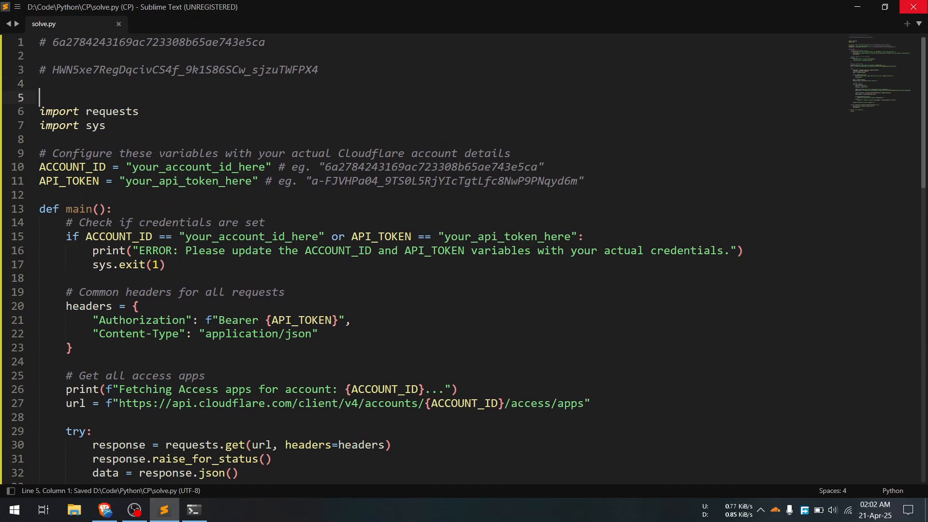
# Replace the your_account_id_here placeholder in ACCOUNT_ID with the account ID from the comment on line 1
pyautogui.click(200, 168)
pyautogui.doubleClick(199, 168)
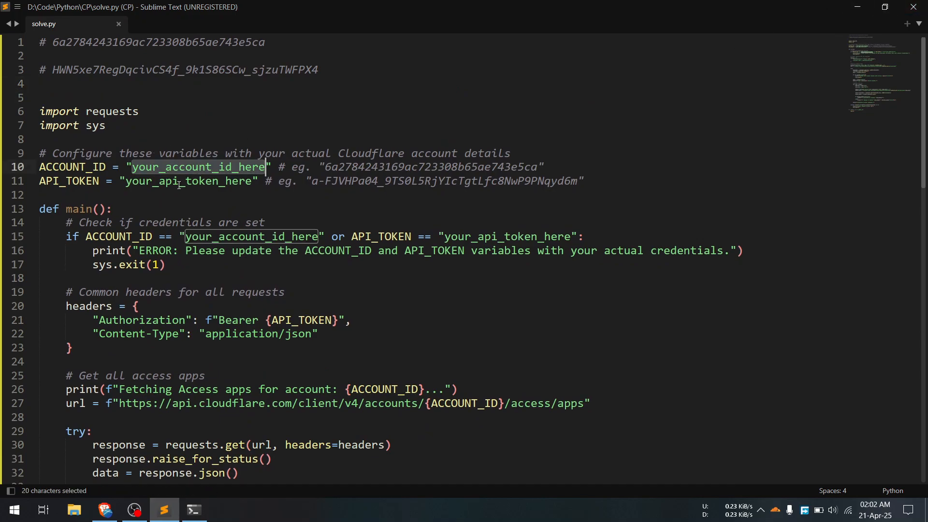
pyautogui.doubleClick(182, 180)
pyautogui.doubleClick(223, 42)
pyautogui.hotkey('ctrl', 'c')
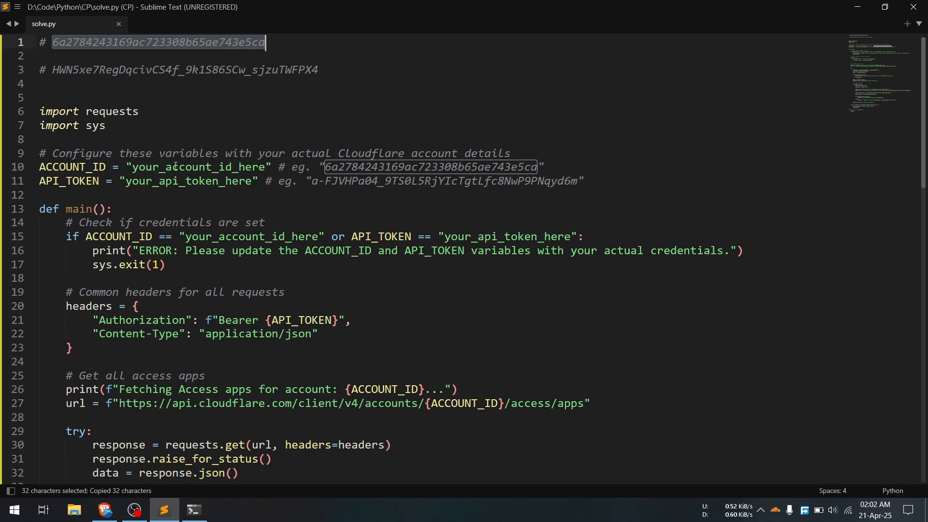
pyautogui.doubleClick(170, 168)
pyautogui.hotkey('ctrl', 'v')
# Replace the your_api_token_here placeholder in API_TOKEN with the API token from the line 3 comment, and save solve.py
pyautogui.moveTo(360, 70); pyautogui.dragTo(52, 70)
pyautogui.doubleClick(188, 184)
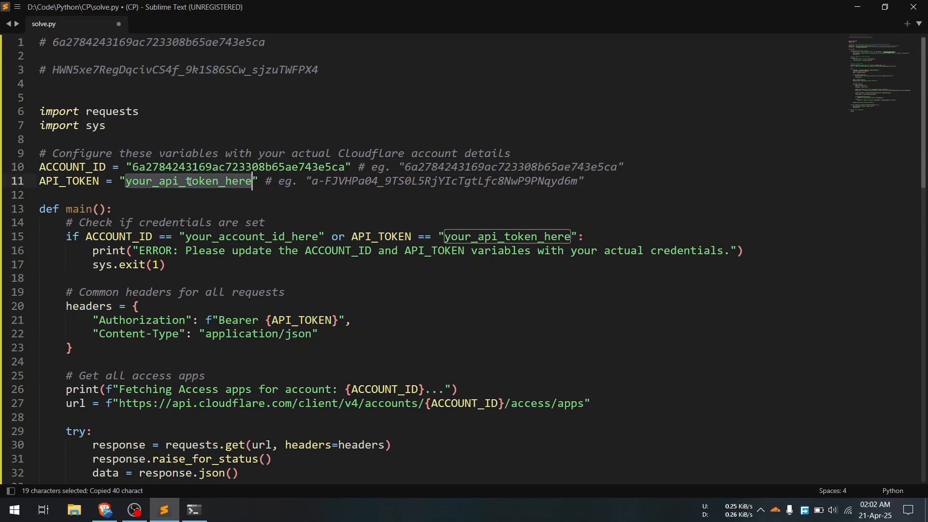
pyautogui.hotkey('ctrl', 'v')
pyautogui.click(348, 197)
pyautogui.hotkey('ctrl', 's')
# Review the rest of solve.py, from the credentials check and request headers through the app deletion loop to the final main() call
pyautogui.scroll(-4, 231, 164)
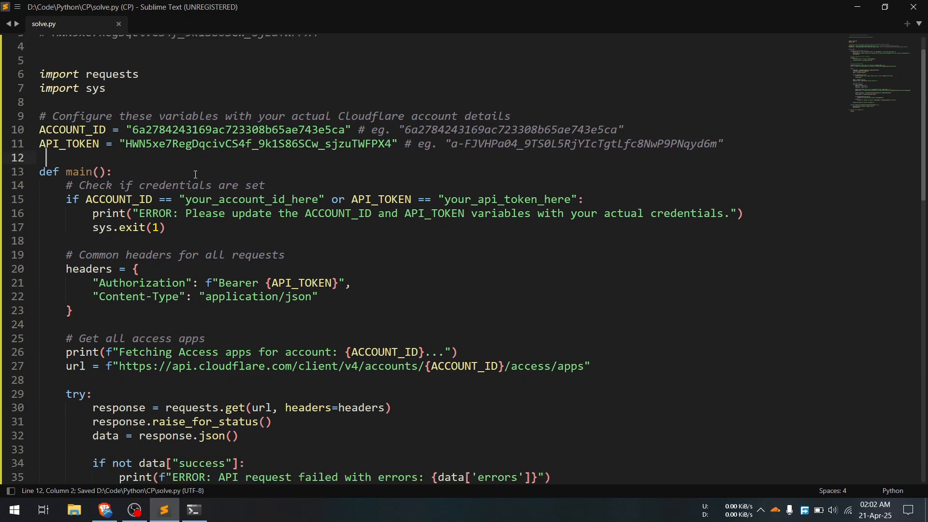
pyautogui.moveTo(145, 167); pyautogui.dragTo(568, 274)
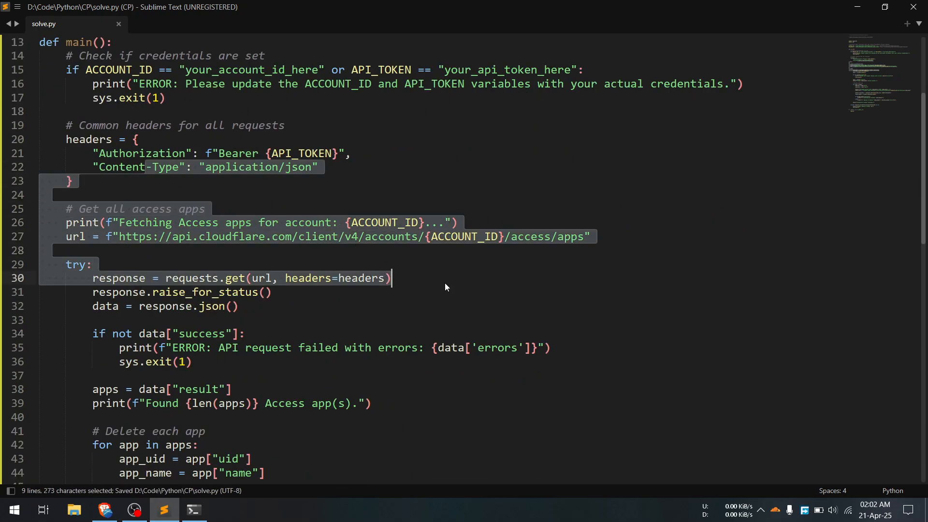
pyautogui.click(286, 295)
pyautogui.scroll(-3, 265, 292)
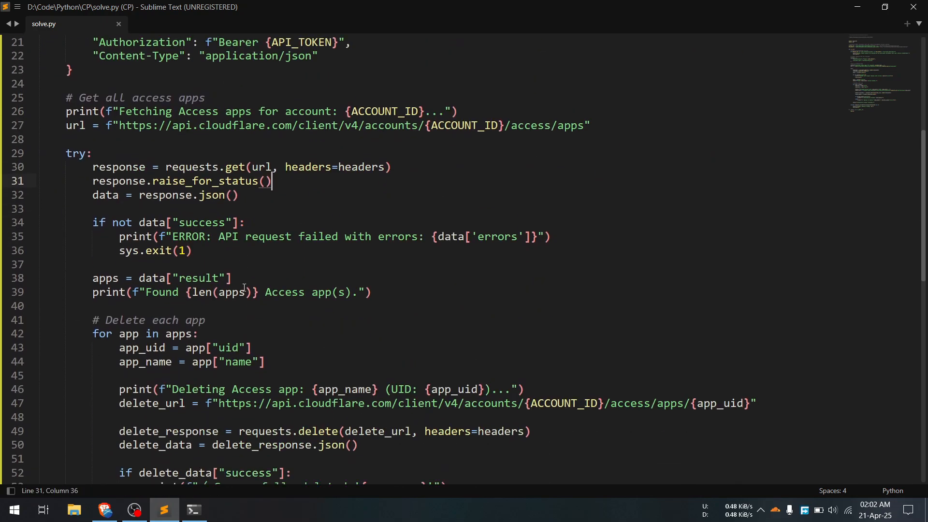
pyautogui.moveTo(232, 202); pyautogui.dragTo(358, 271)
pyautogui.click(344, 307)
pyautogui.scroll(-7, 315, 343)
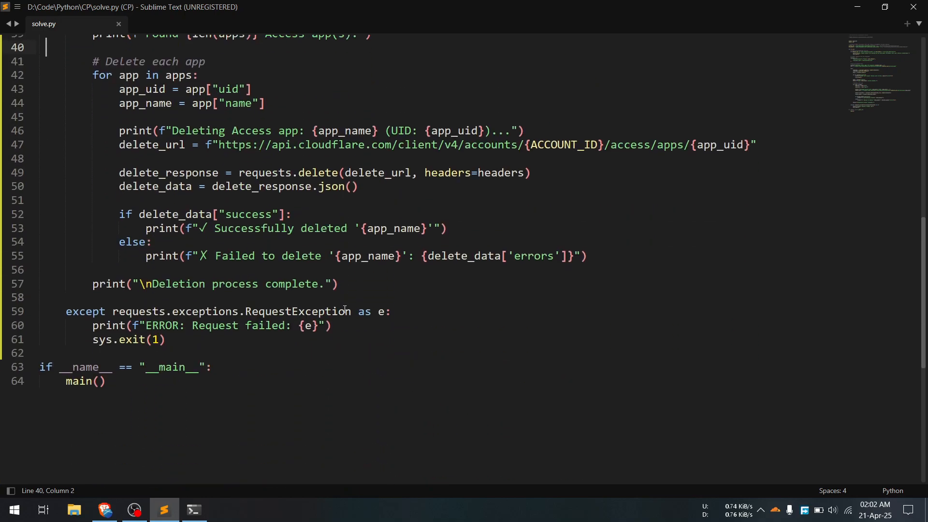
pyautogui.click(312, 345)
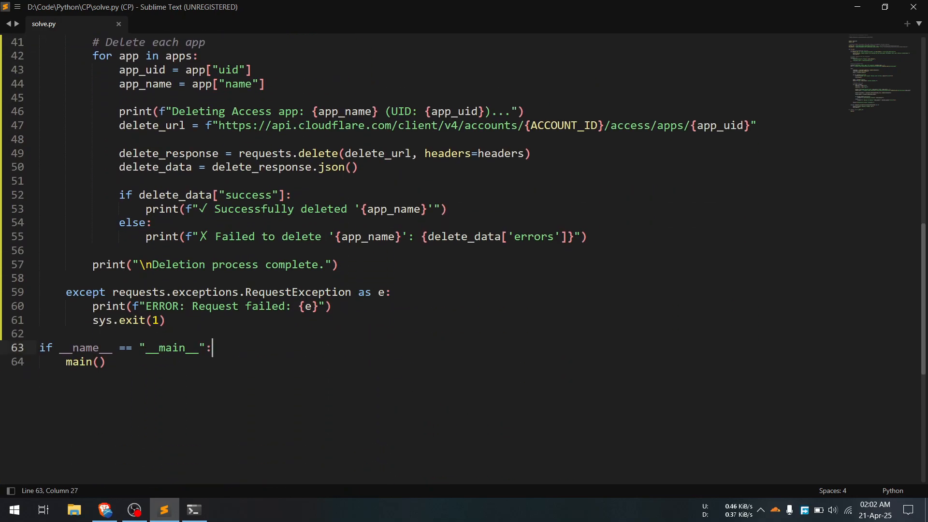
# Run solve.py, check its output for the Access apps it finds and deletes, and close the output
pyautogui.hotkey('ctrl', 'b')
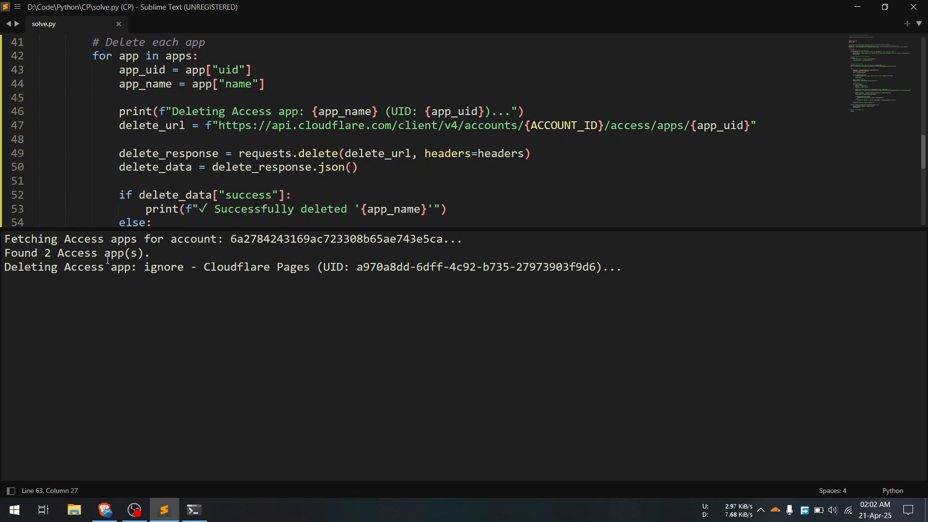
pyautogui.moveTo(48, 255); pyautogui.dragTo(145, 255)
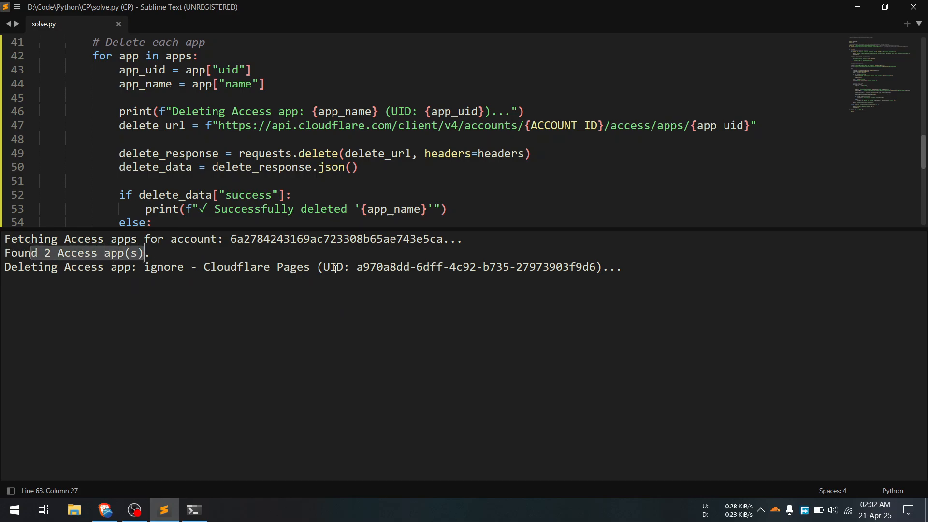
pyautogui.moveTo(336, 266); pyautogui.dragTo(508, 273)
pyautogui.click(189, 280)
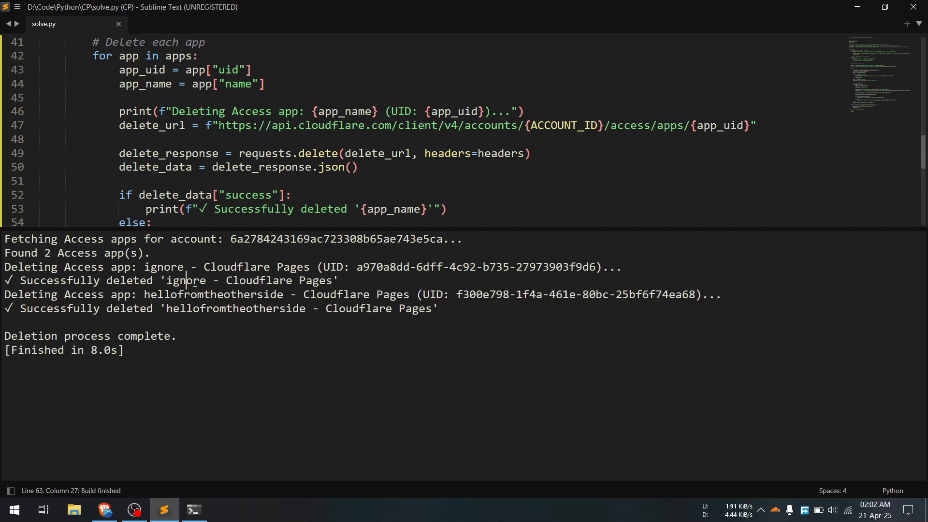
pyautogui.doubleClick(271, 308)
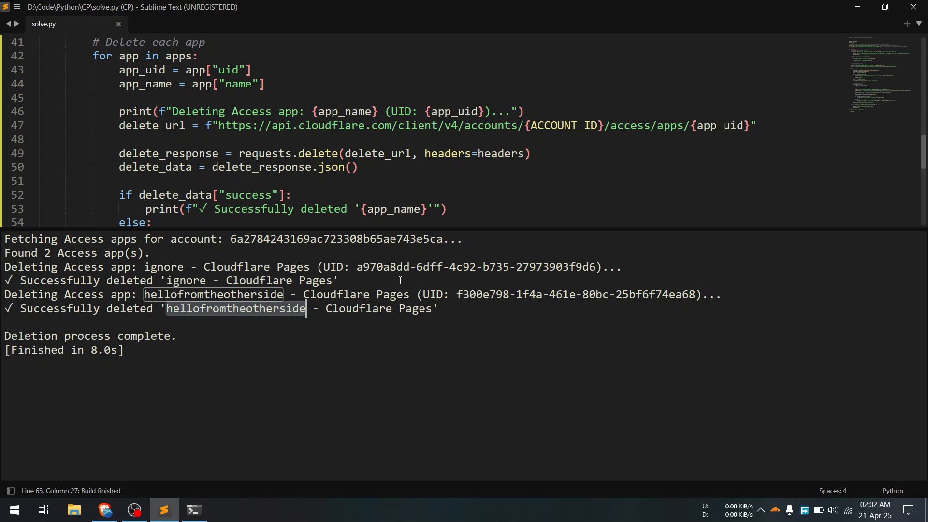
pyautogui.click(339, 280)
pyautogui.click(491, 153)
pyautogui.press('Escape')
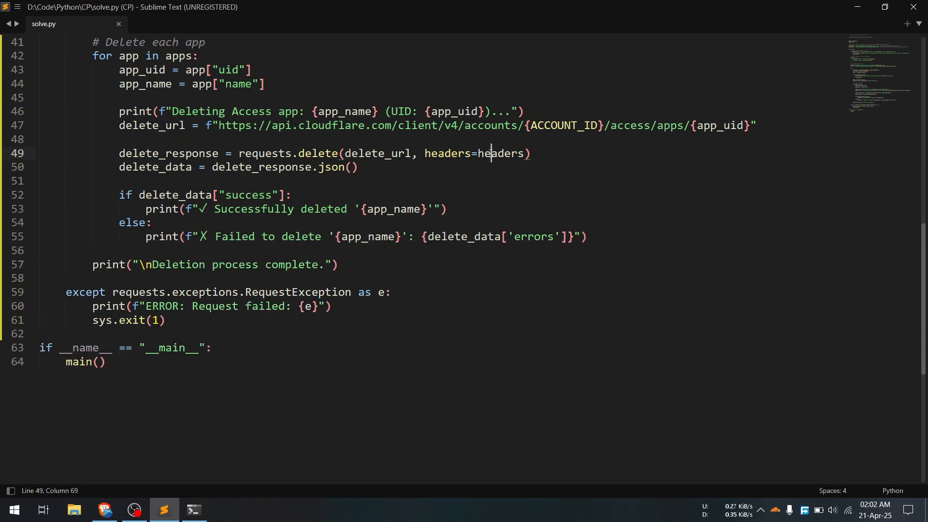
# Look over the credentials at the start of solve.py and close Sublime Text to return to the browser
pyautogui.scroll(13, 472, 148)
pyautogui.click(193, 87)
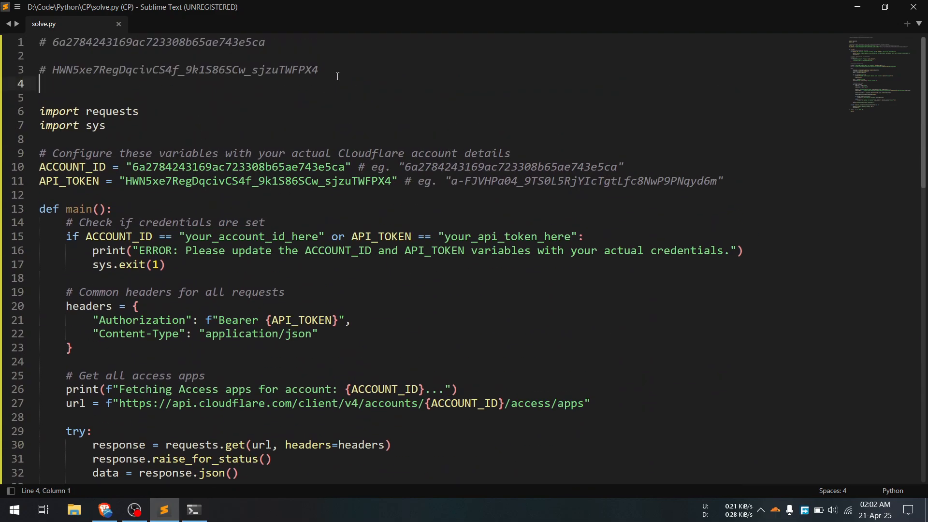
pyautogui.click(361, 71)
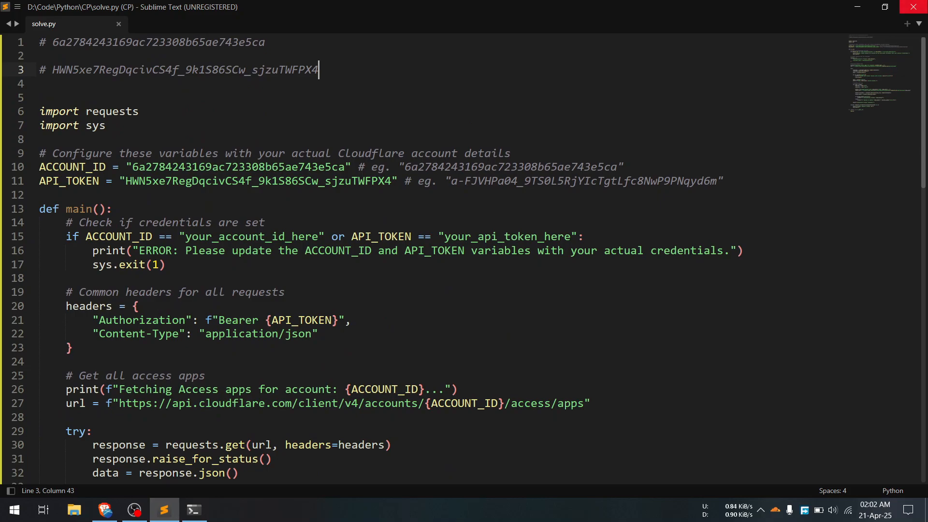
pyautogui.click(913, 6)
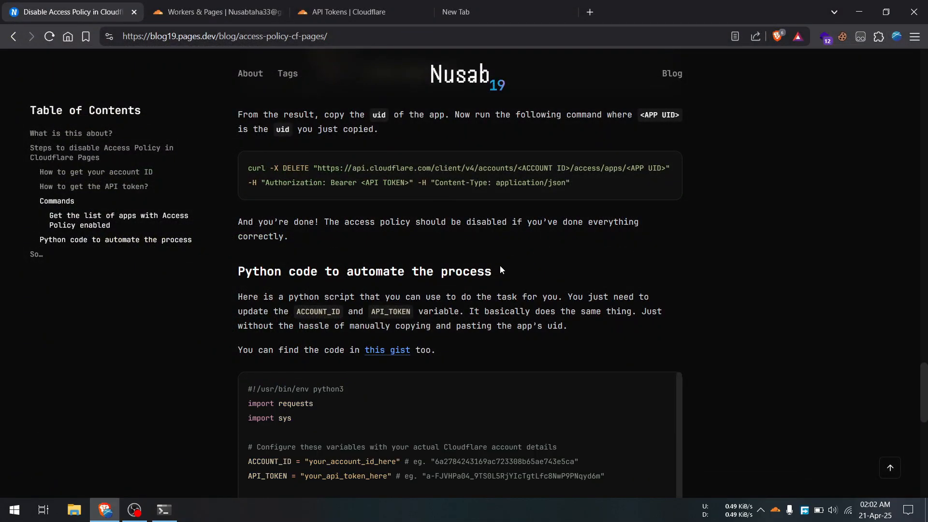
# Skim the blog article back to its title and switch to the ignore project's settings in the Cloudflare dashboard
pyautogui.scroll(15, 499, 264)
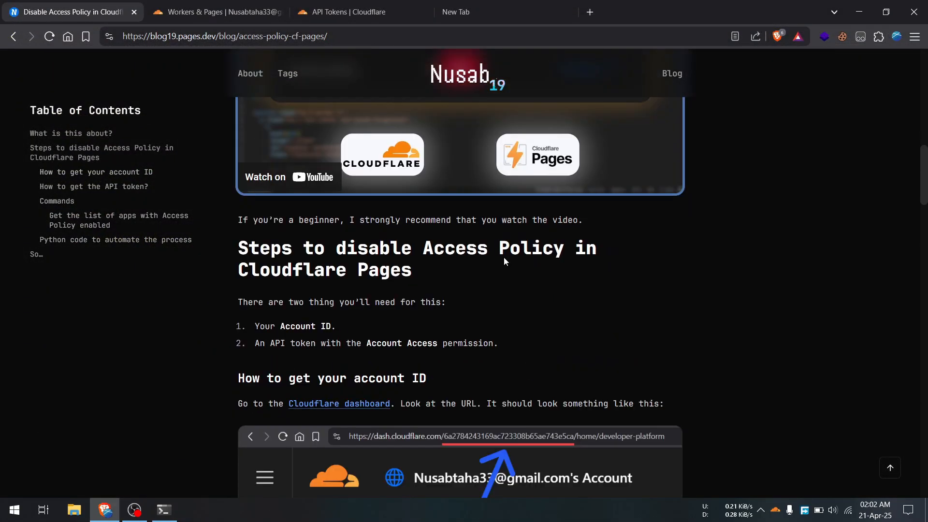
pyautogui.scroll(-10, 504, 257)
pyautogui.scroll(-10, 503, 261)
pyautogui.scroll(20, 358, 339)
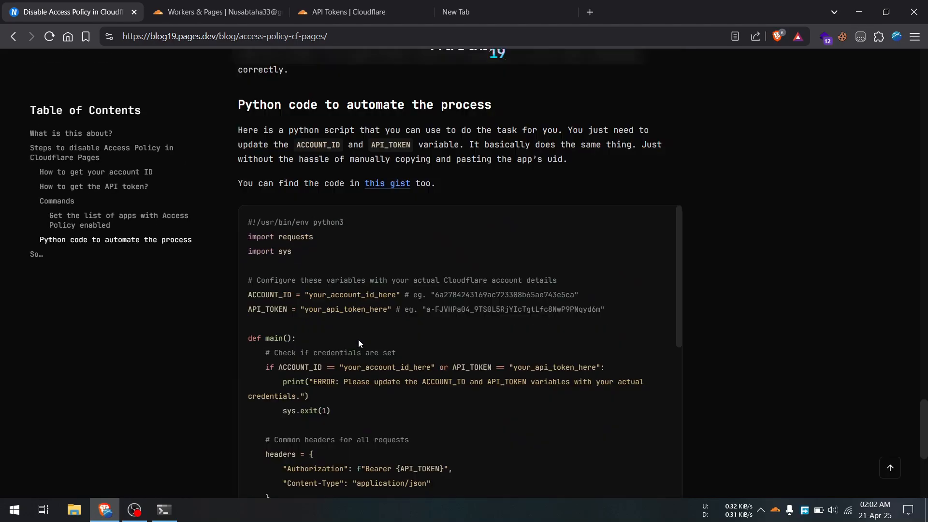
pyautogui.scroll(20, 409, 310)
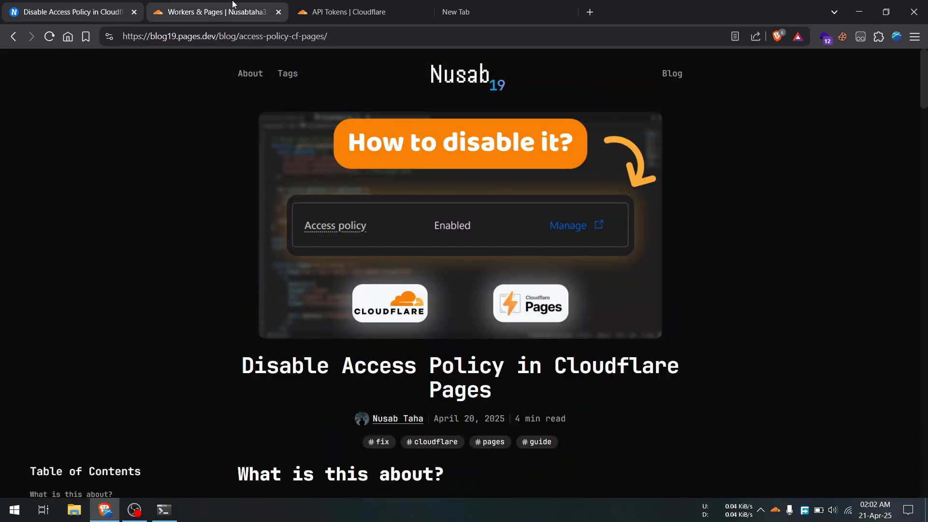
pyautogui.click(217, 11)
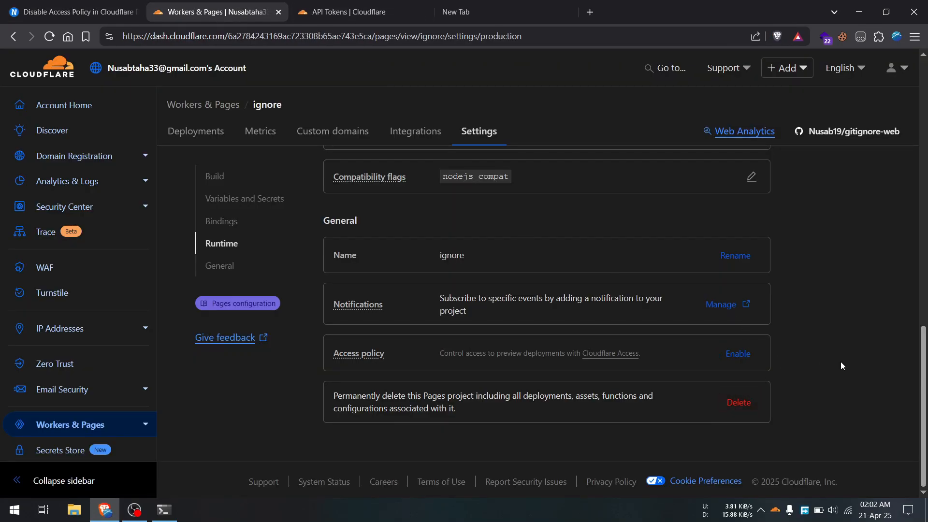